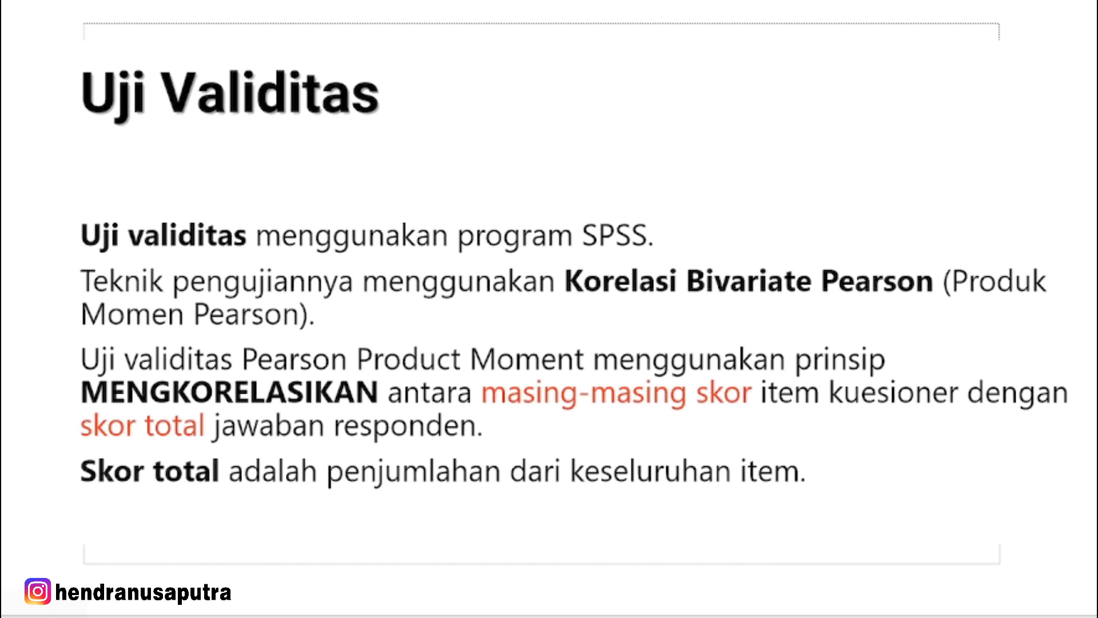
Switch to the Excel questionnaire workbook and examine the item scores and totals for all respondents on the Data sheet.
mouse_move(590, 605)
click(589, 527)
click(262, 329)
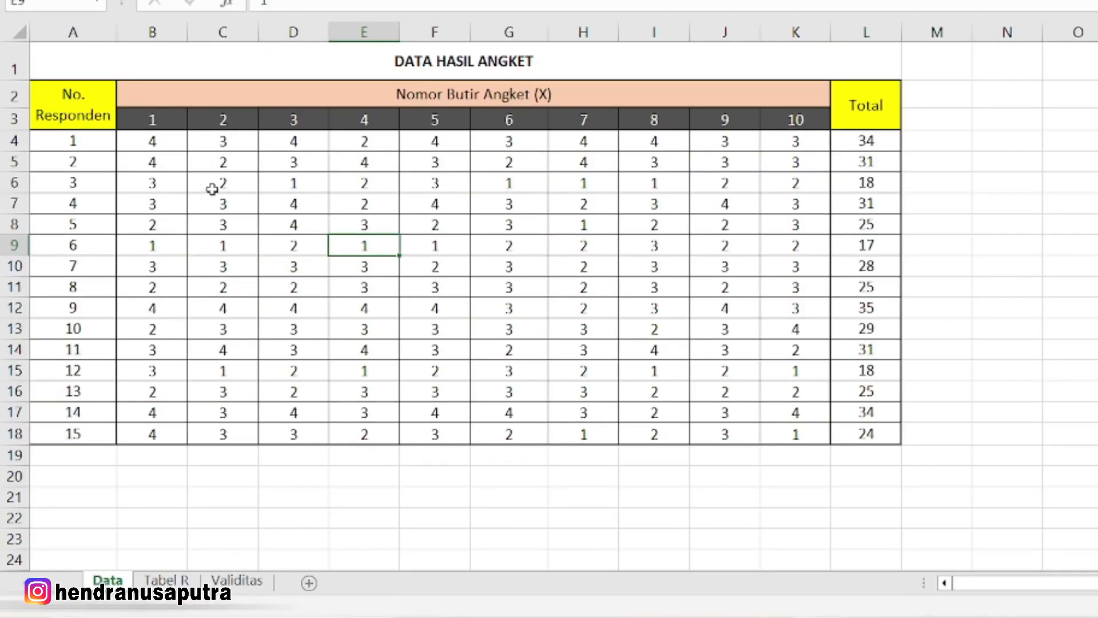
key(Right)
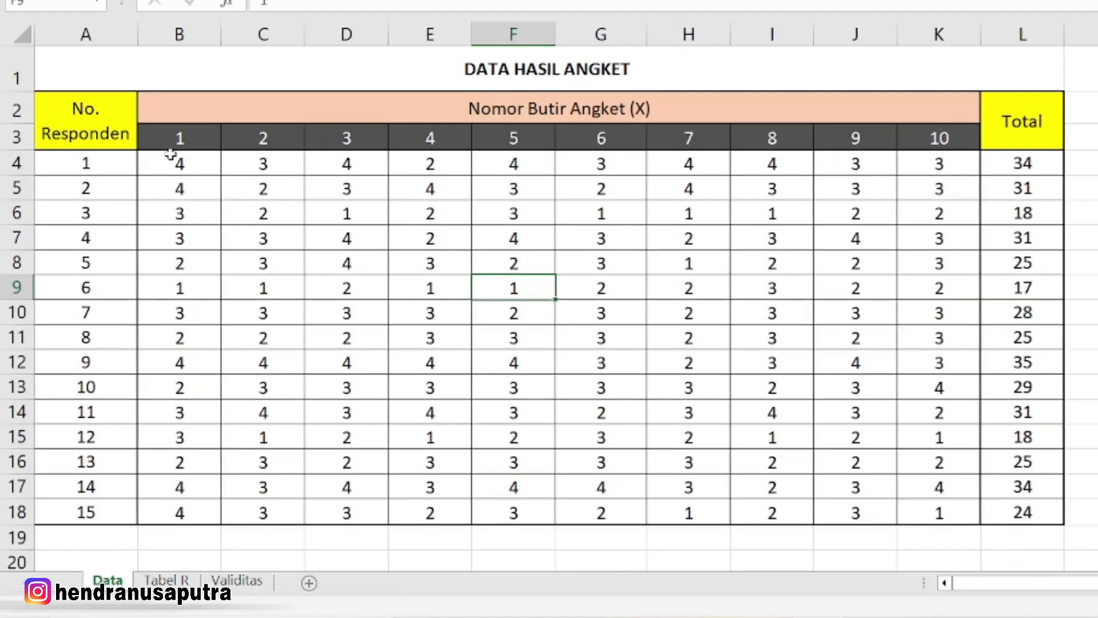
click(1097, 263)
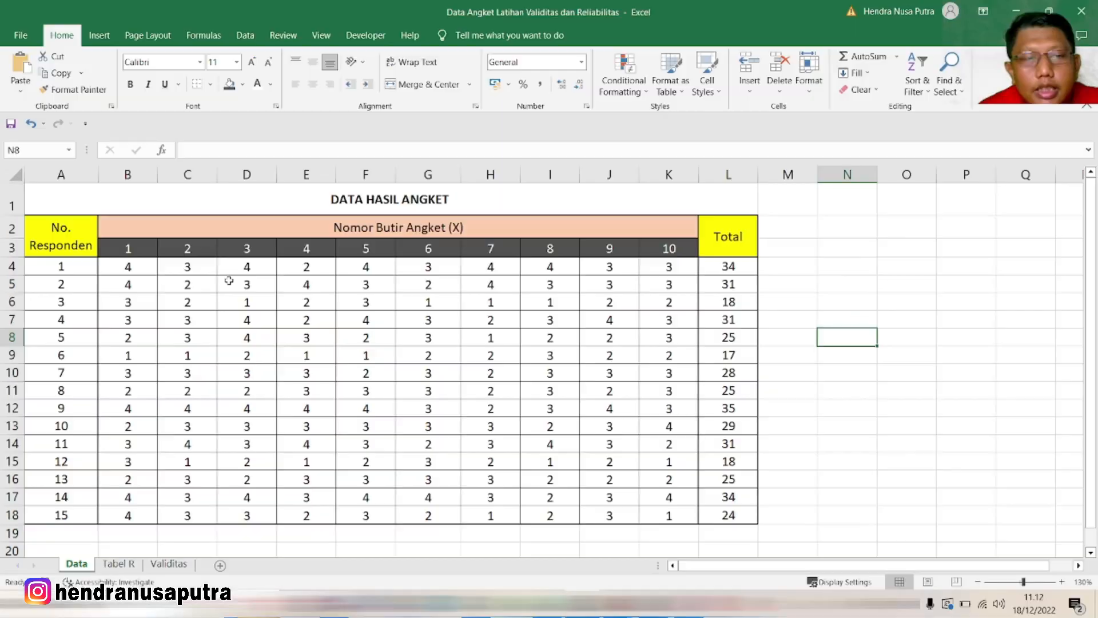
drag(180, 163, 862, 386)
drag(614, 426, 665, 497)
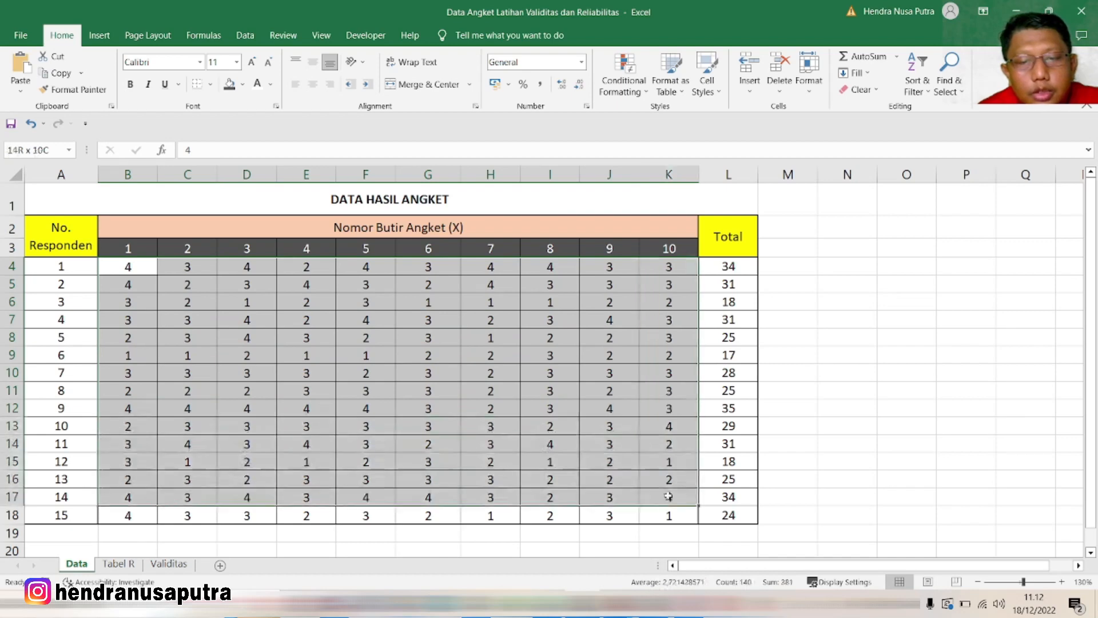
click(858, 364)
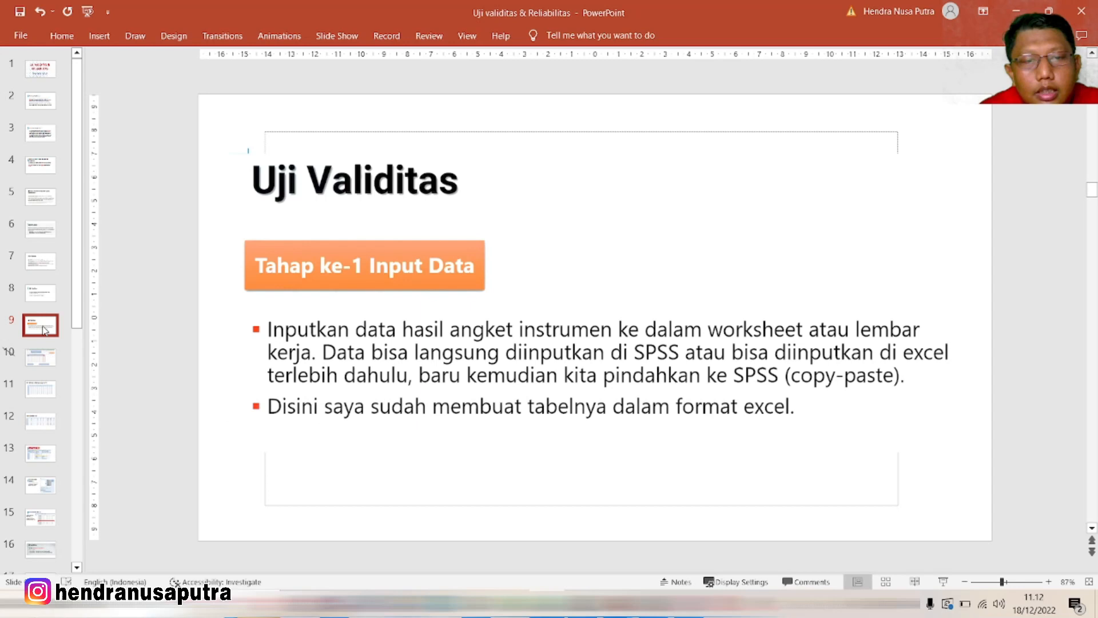
Review the PowerPoint slide on the three validity testing stages, and return to the questionnaire data in Excel.
click(40, 291)
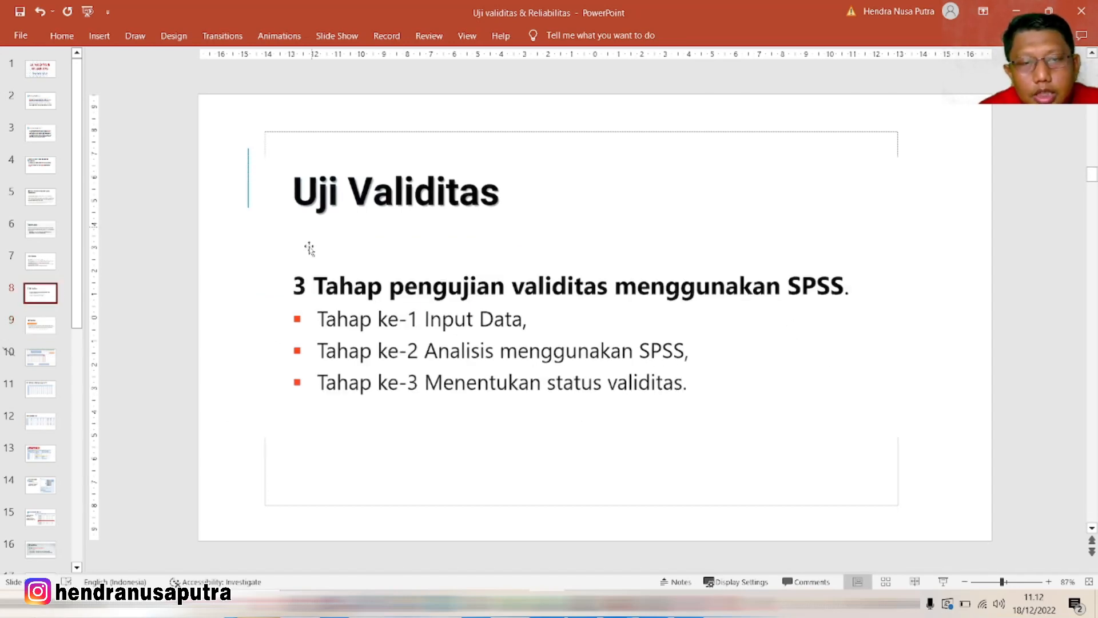
key(alt+Tab)
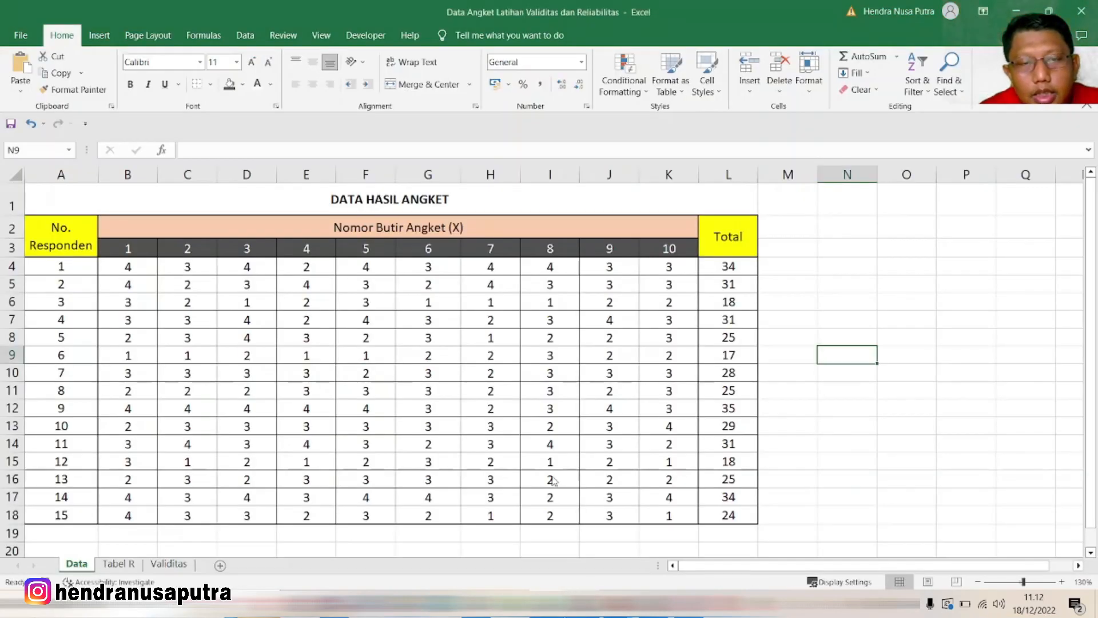
click(246, 268)
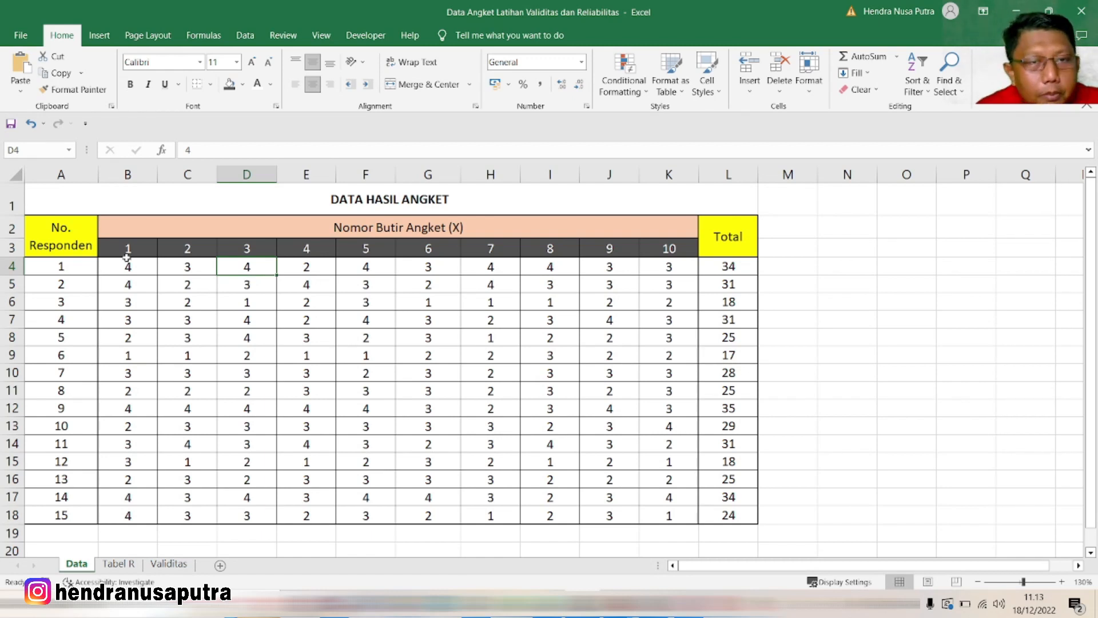
click(128, 282)
click(306, 267)
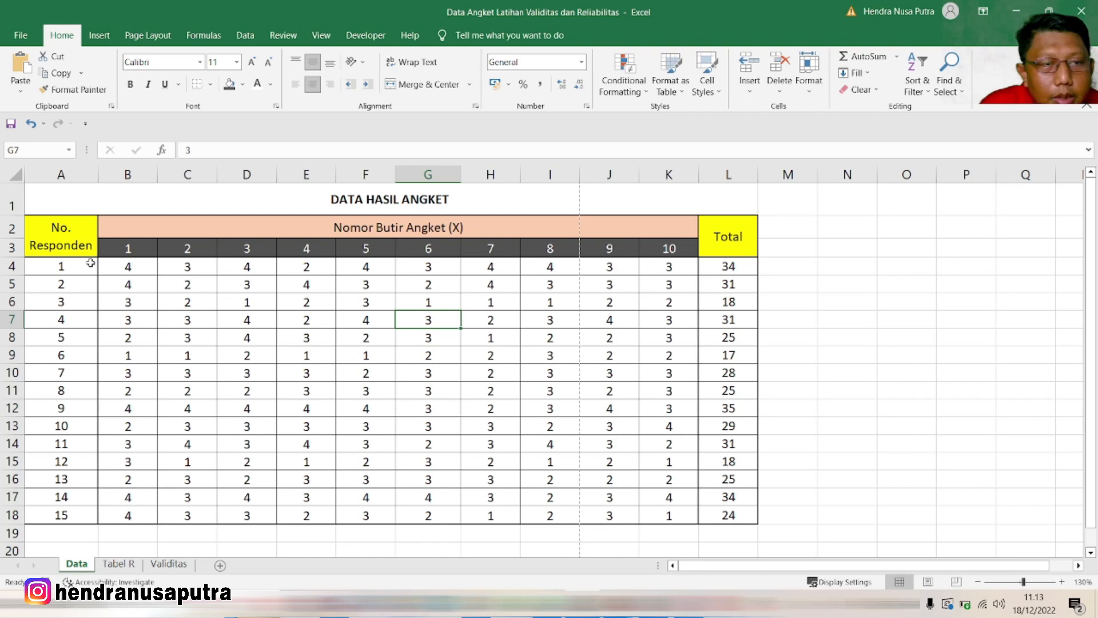
drag(91, 263, 117, 515)
click(267, 439)
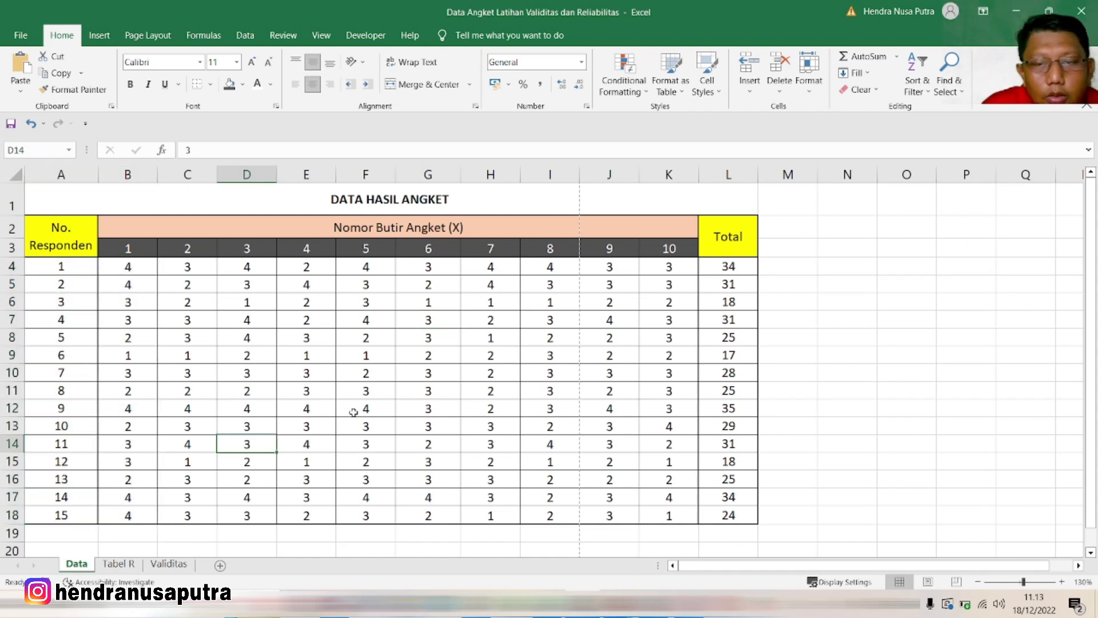
Copy the item scores and totals in B4:L18, leaving out the headings and respondent numbers.
click(131, 269)
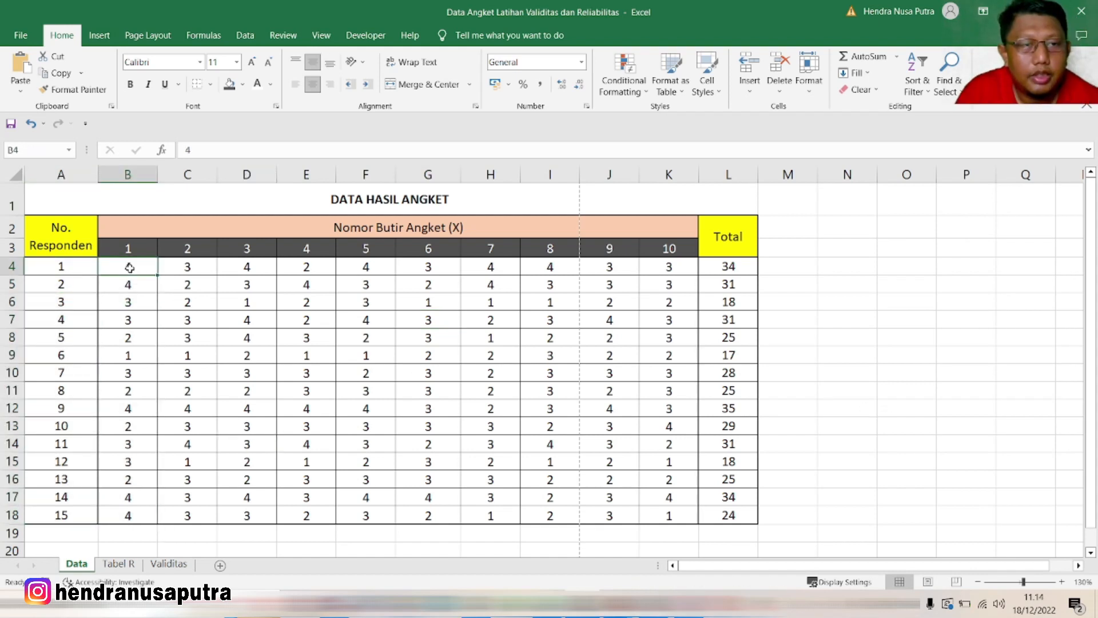
click(215, 265)
click(126, 269)
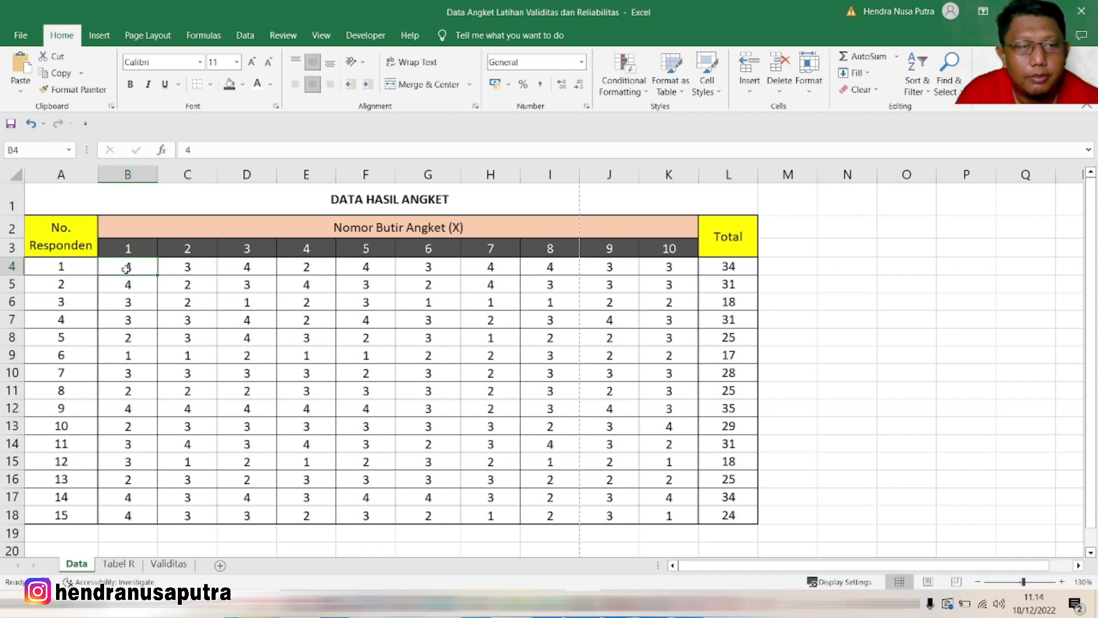
drag(126, 269, 742, 517)
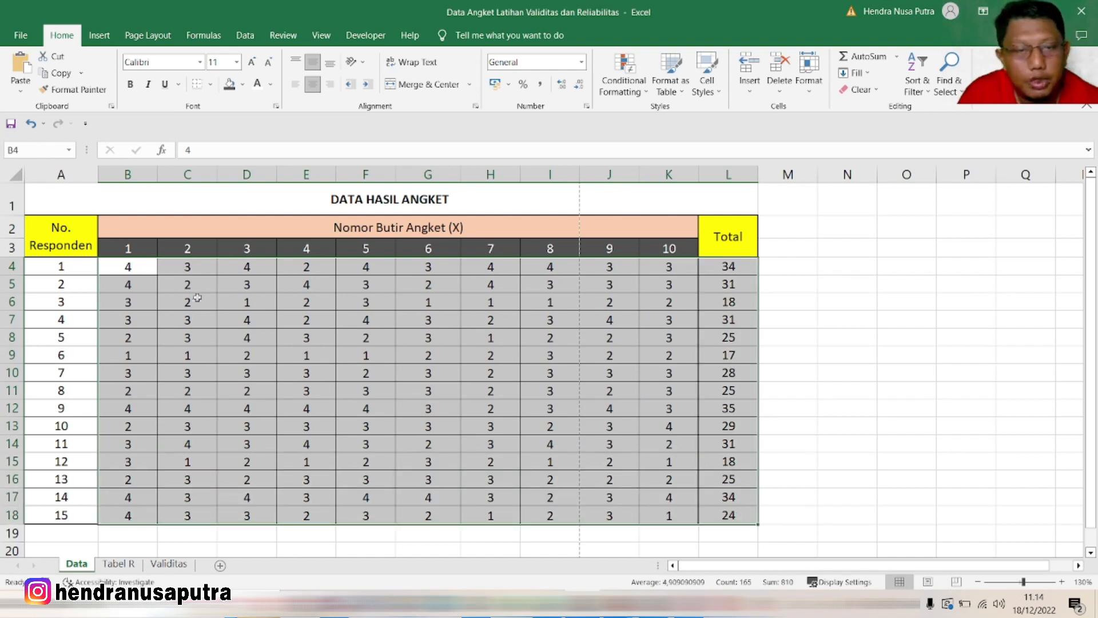
key(ctrl+c)
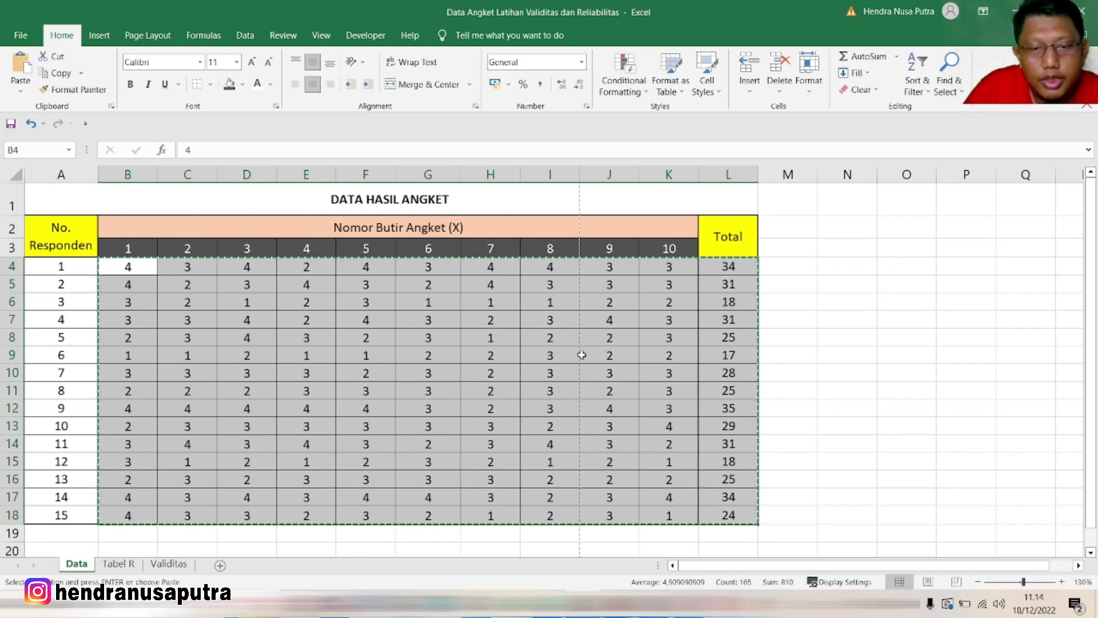
Switch to the untitled SPSS Data Editor and paste the copied scores starting at the first cell of the data view.
click(618, 607)
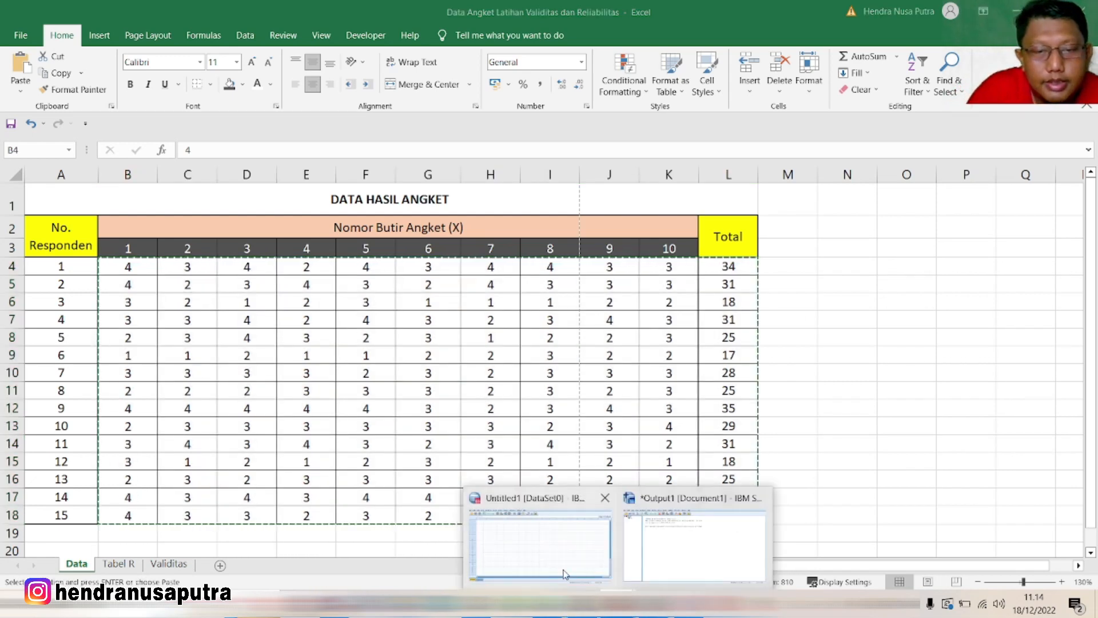
click(560, 535)
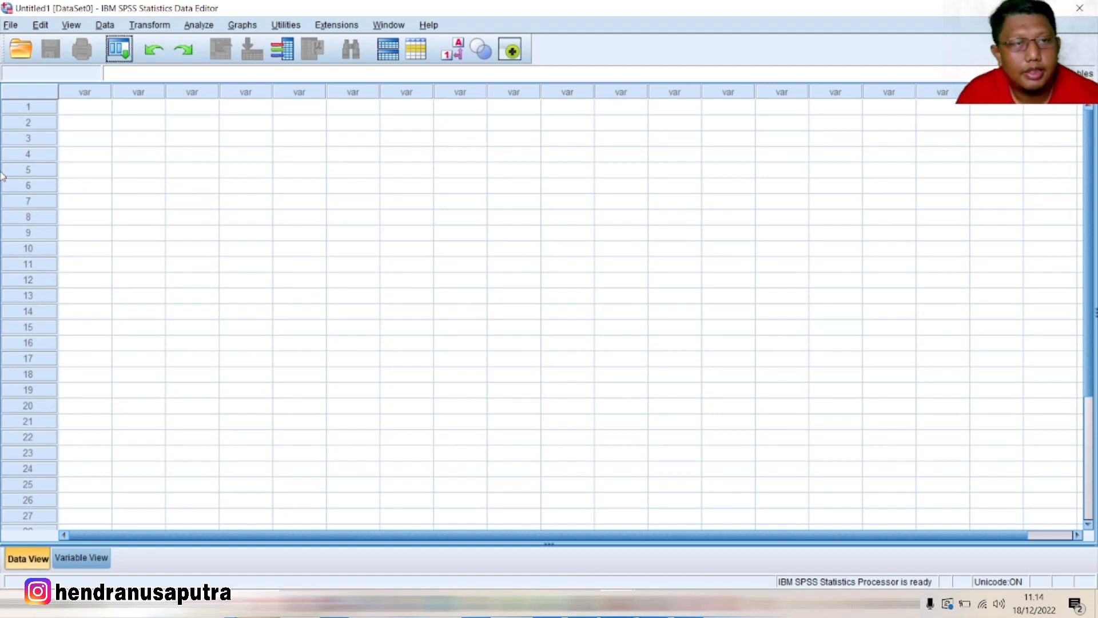
click(95, 108)
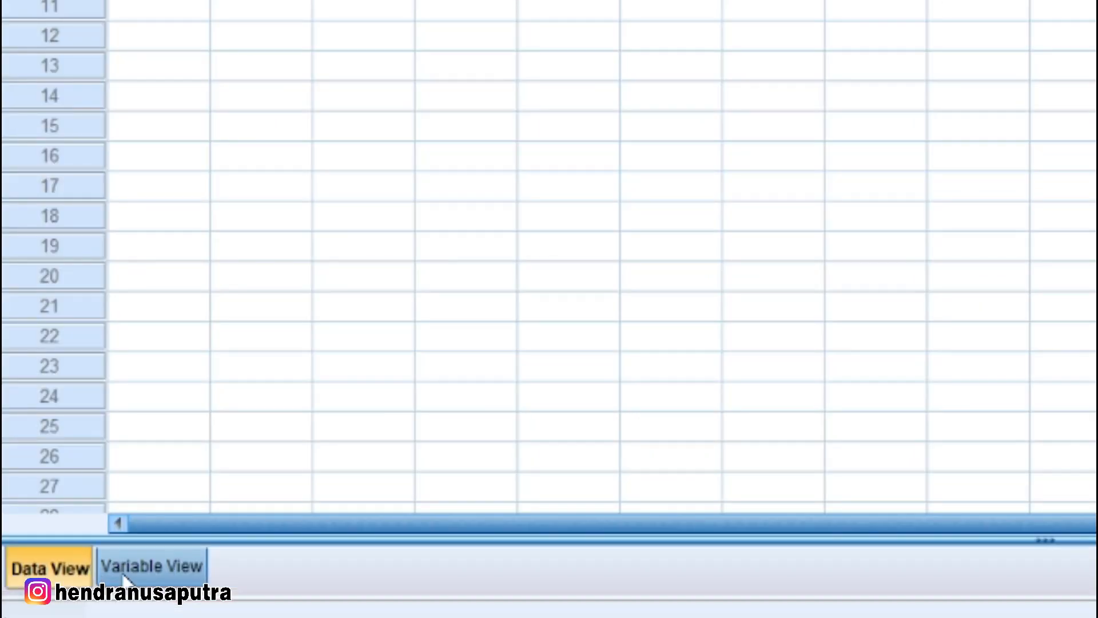
click(174, 578)
click(17, 564)
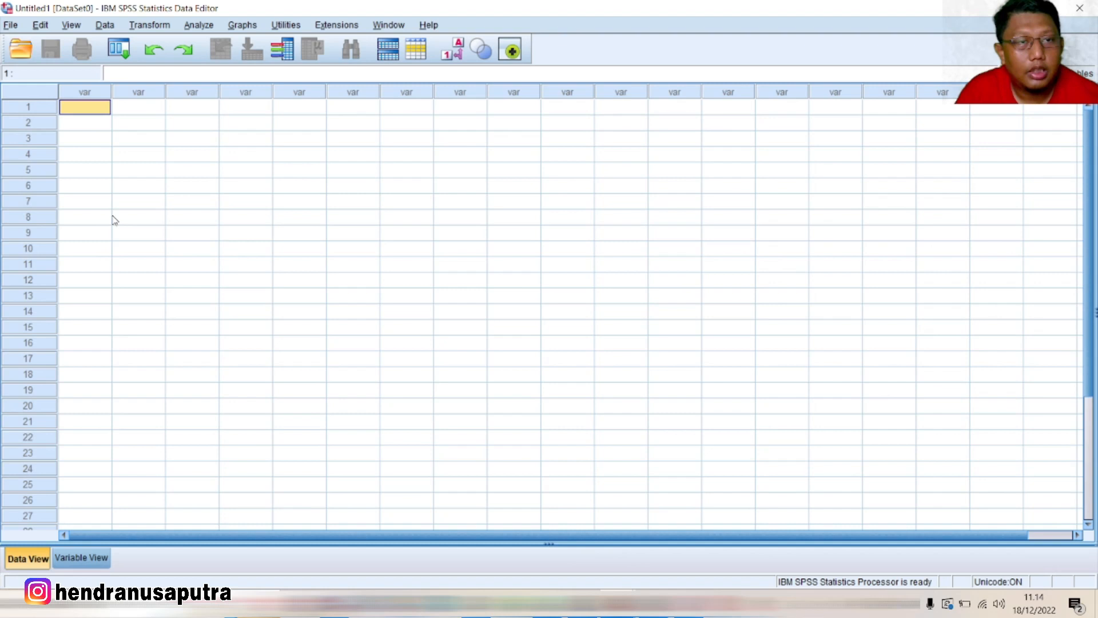
key(ctrl+v)
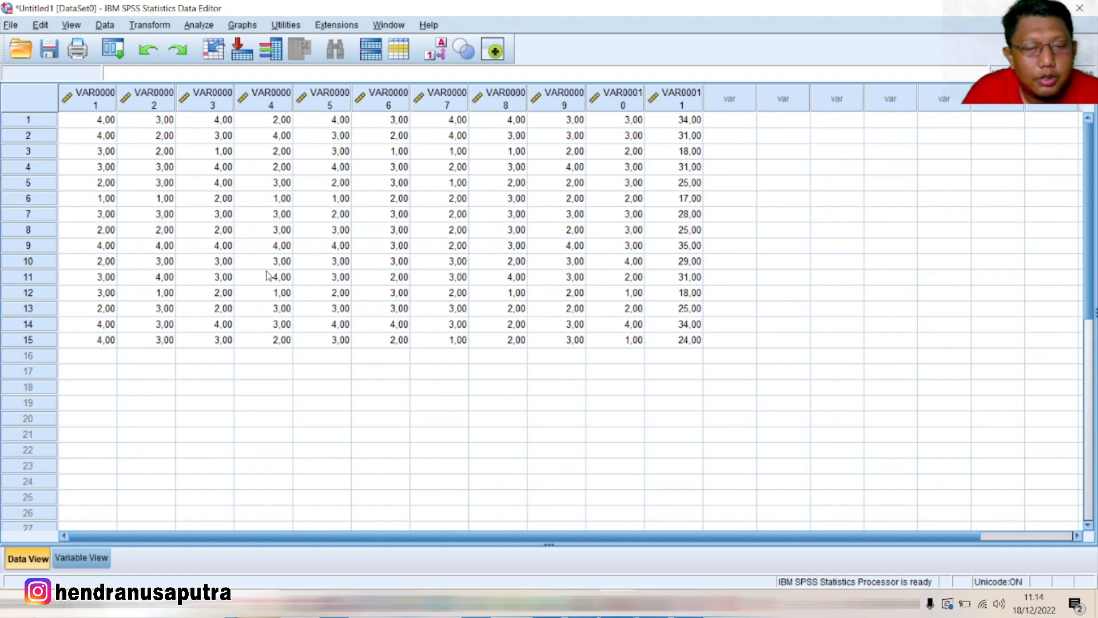
Rename the first four variables x1, x2, x3 and x4 in the variable view.
click(81, 558)
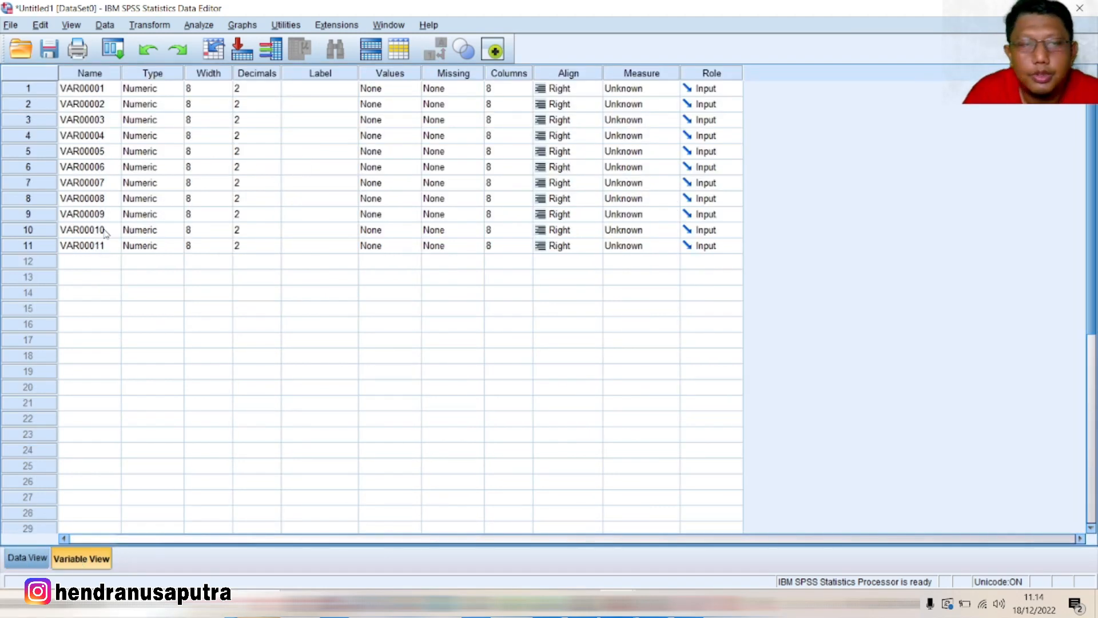
click(94, 90)
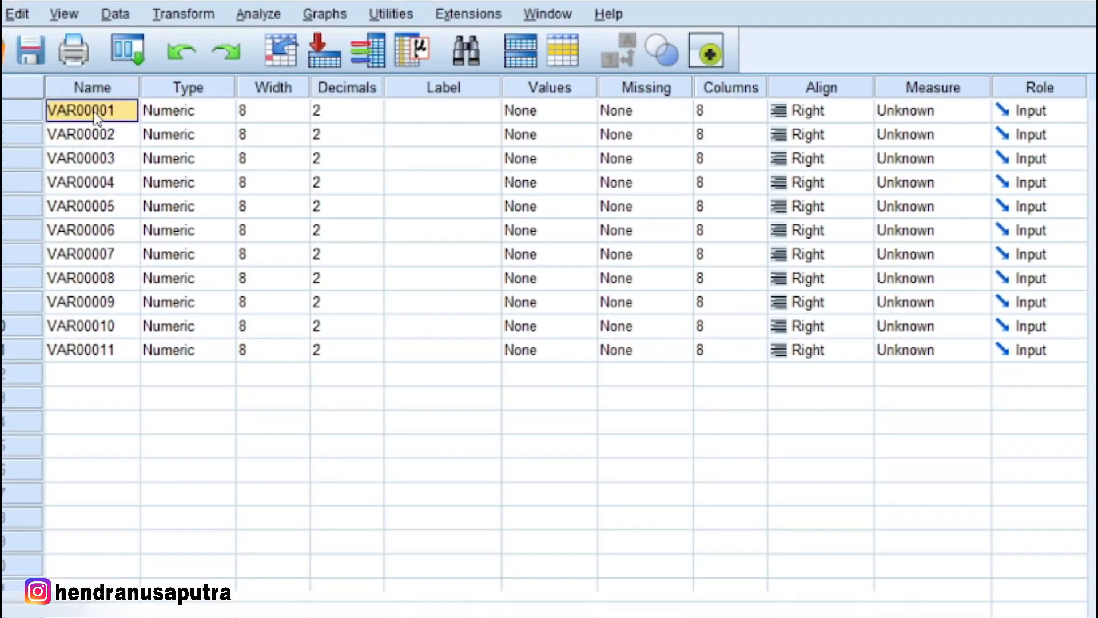
text(x1)
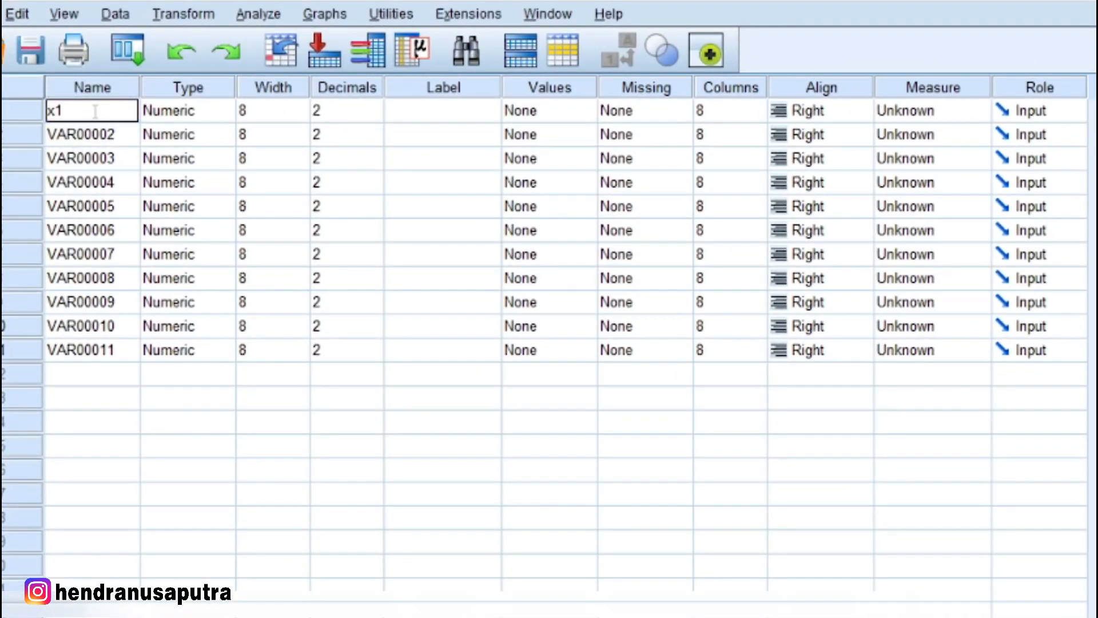
key(Return)
text(x2)
key(Return)
text(x)
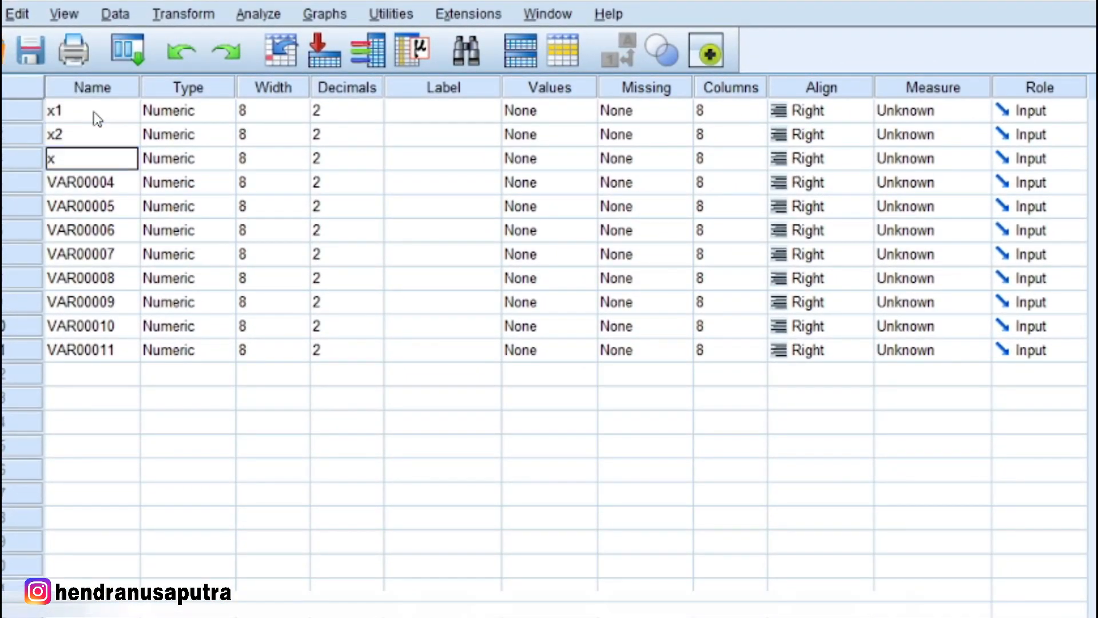
text(3)
key(Return)
text(x4)
key(Return)
Rename the fifth to tenth variables x5 through x10, and name the last variable, holding the totals, x.
text(x)
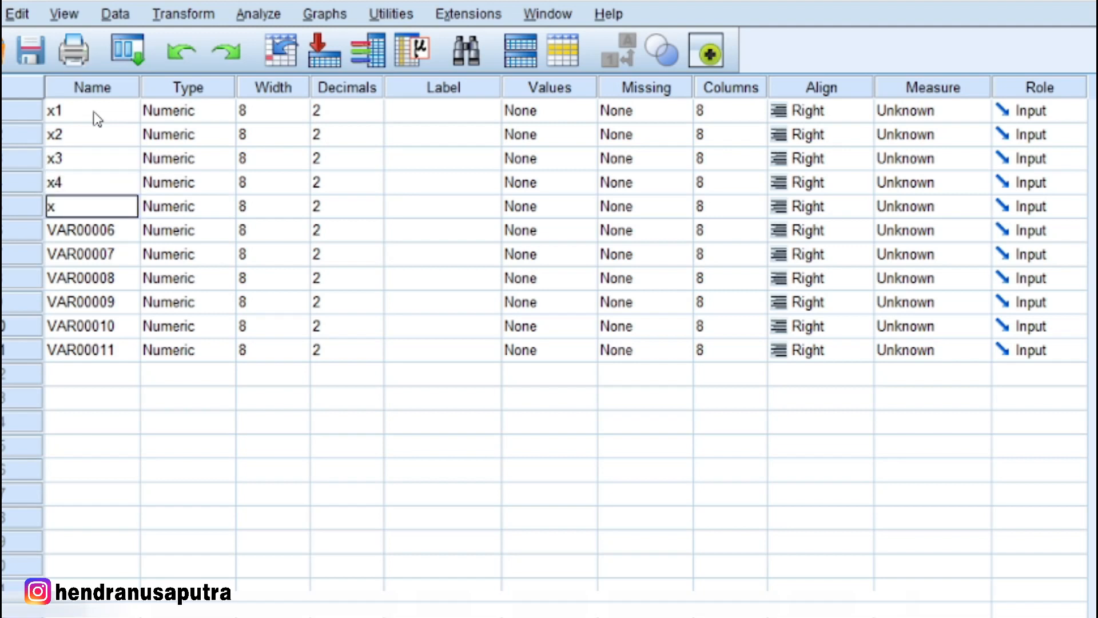
text(5)
key(Return)
text(x6 x7 x8)
key(Return)
text(x9 x10)
key(Return)
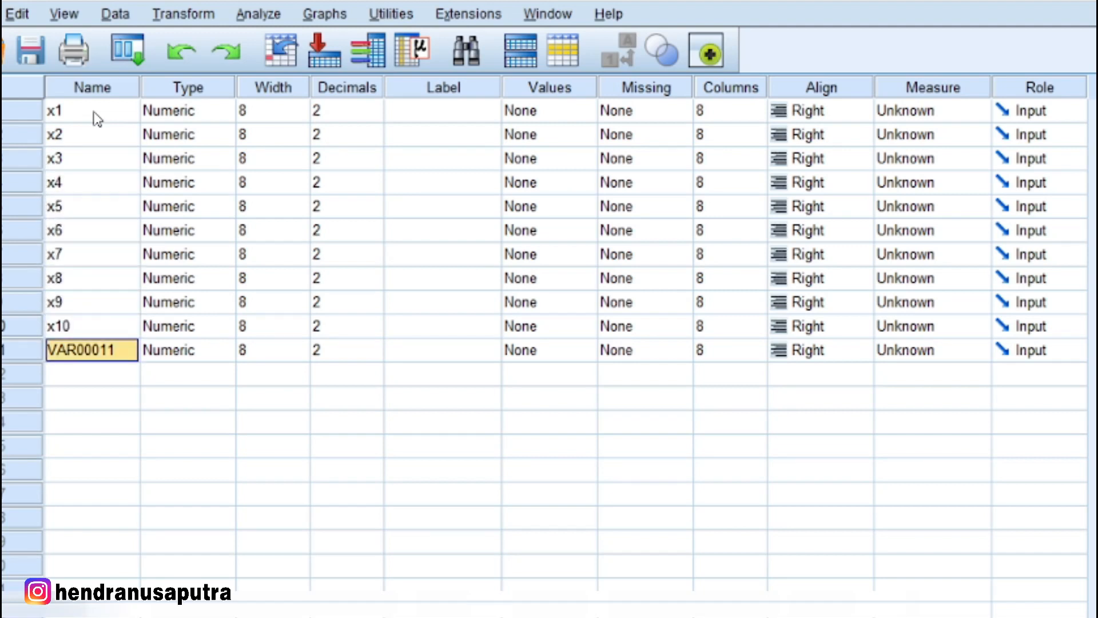
text(x)
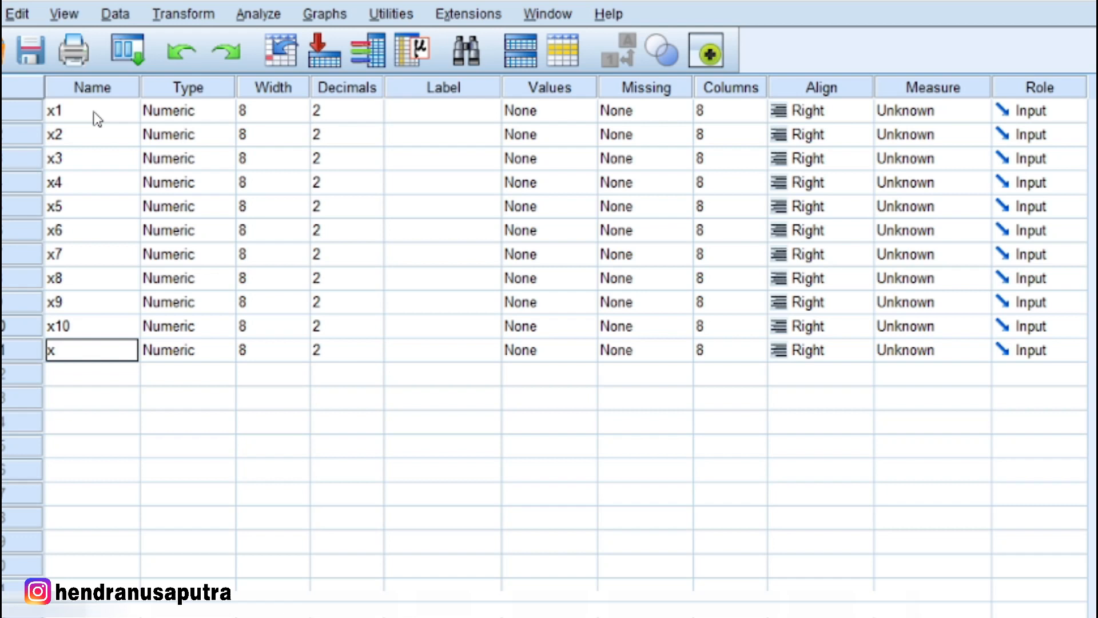
Set the width of variable x1 to 6.
click(300, 115)
click(301, 116)
click(342, 117)
click(273, 110)
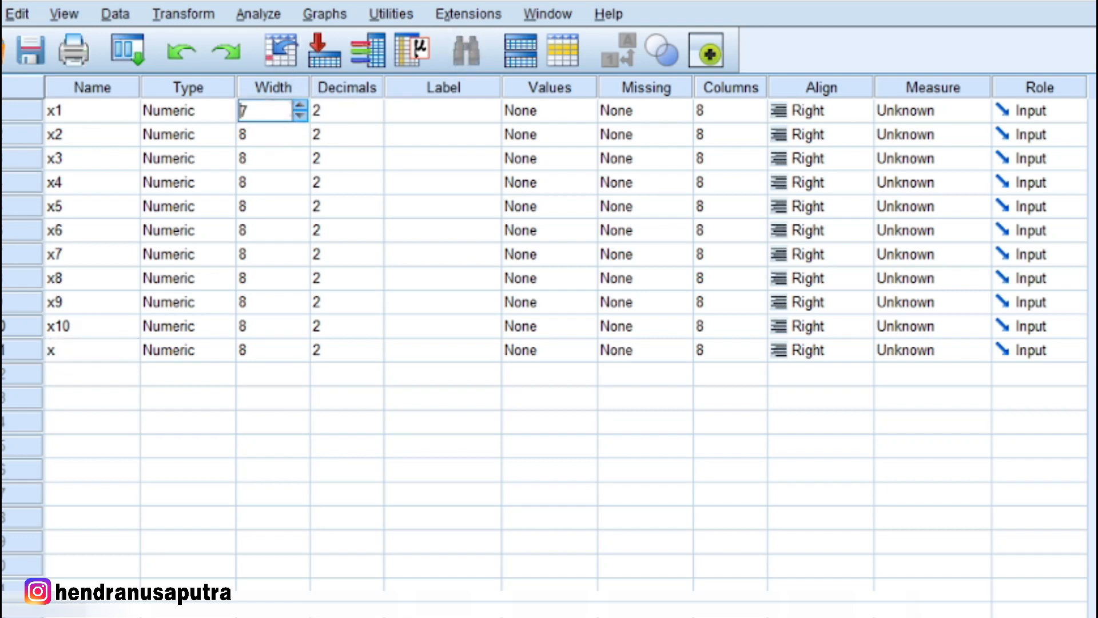
click(301, 116)
Set the decimals to 0 for every variable from x1 to x10 and for x.
click(339, 103)
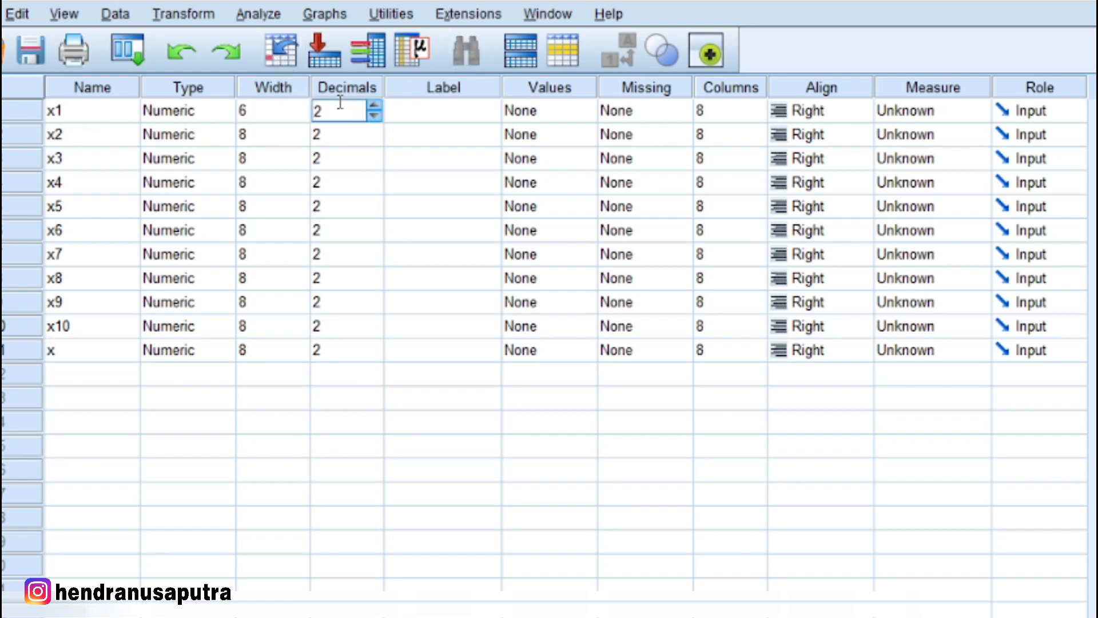
click(378, 135)
click(374, 129)
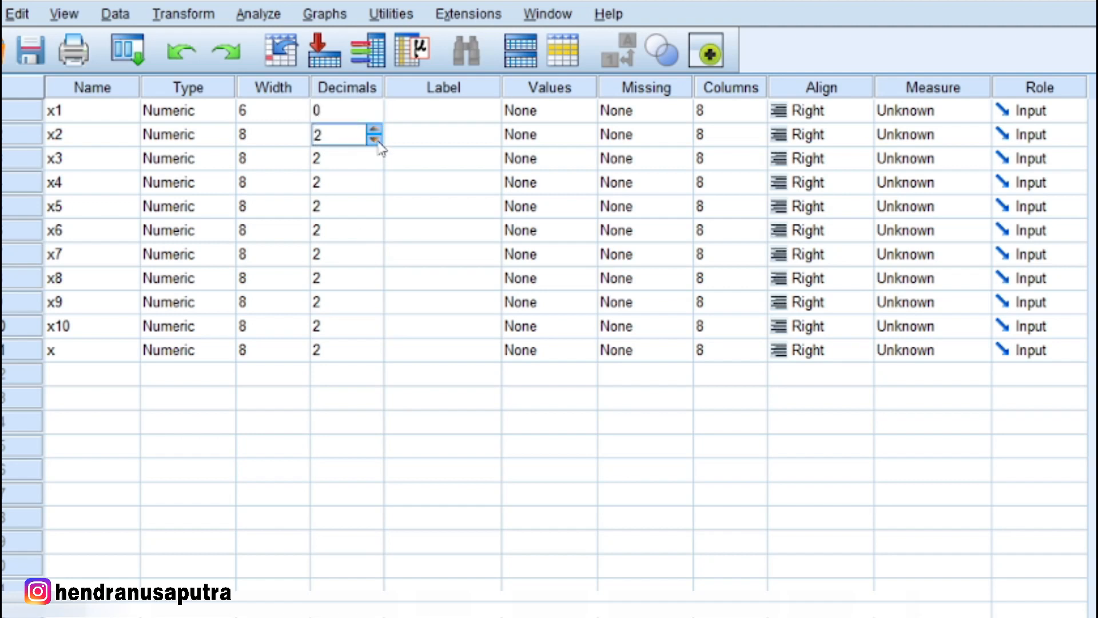
click(376, 140)
click(338, 159)
text(0)
key(Delete)
click(336, 182)
text(0)
key(Delete)
click(335, 207)
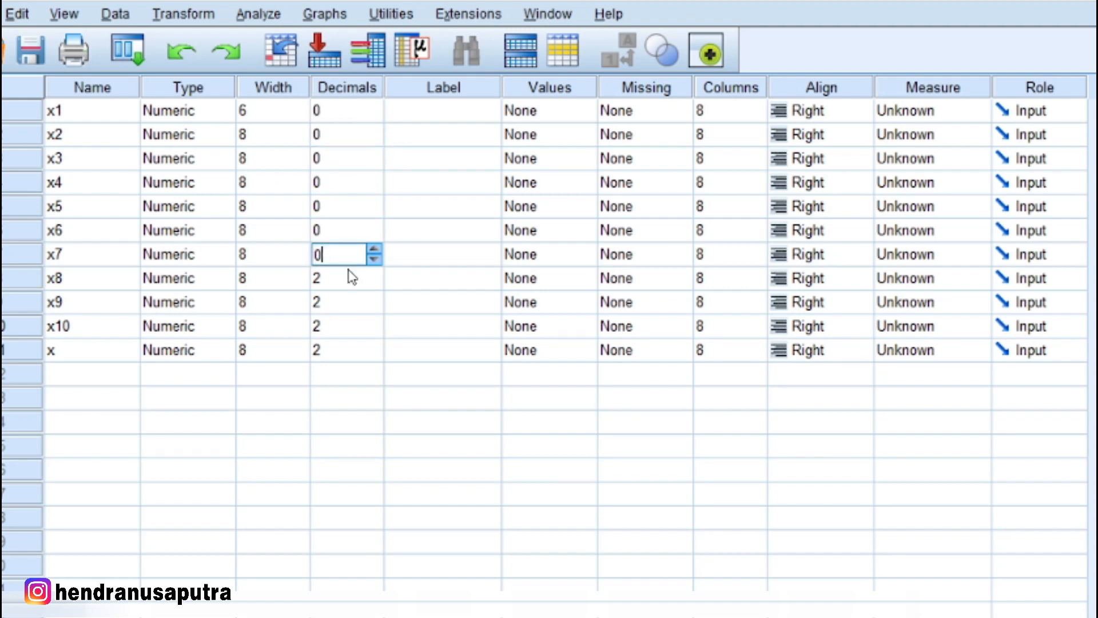
Set the measurement level to Scale for every variable from x1 to x10 and for x.
click(918, 113)
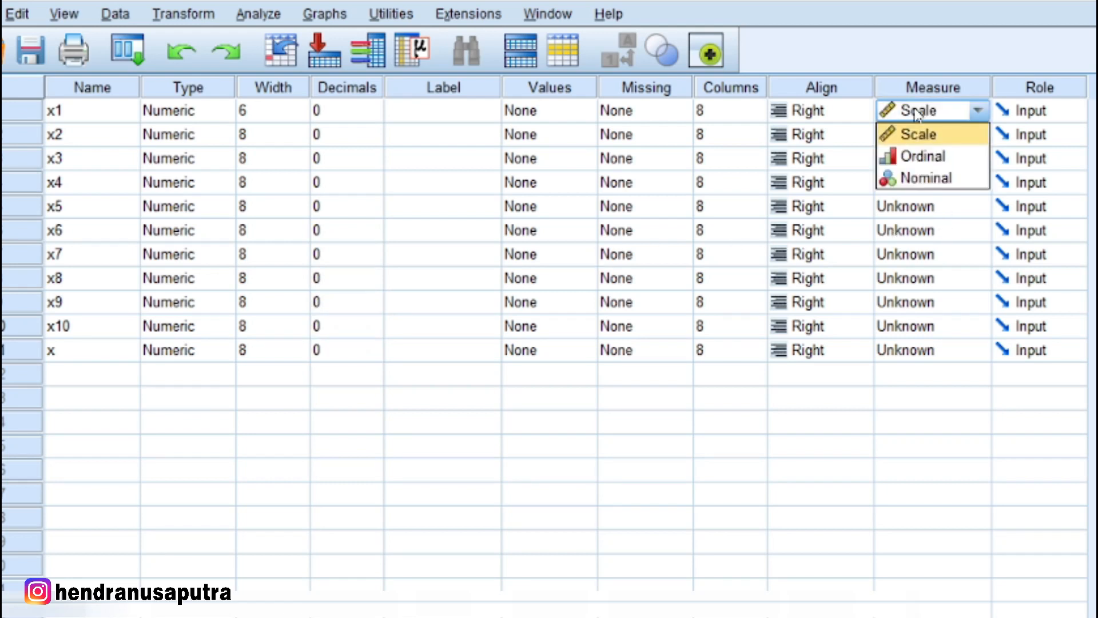
click(951, 111)
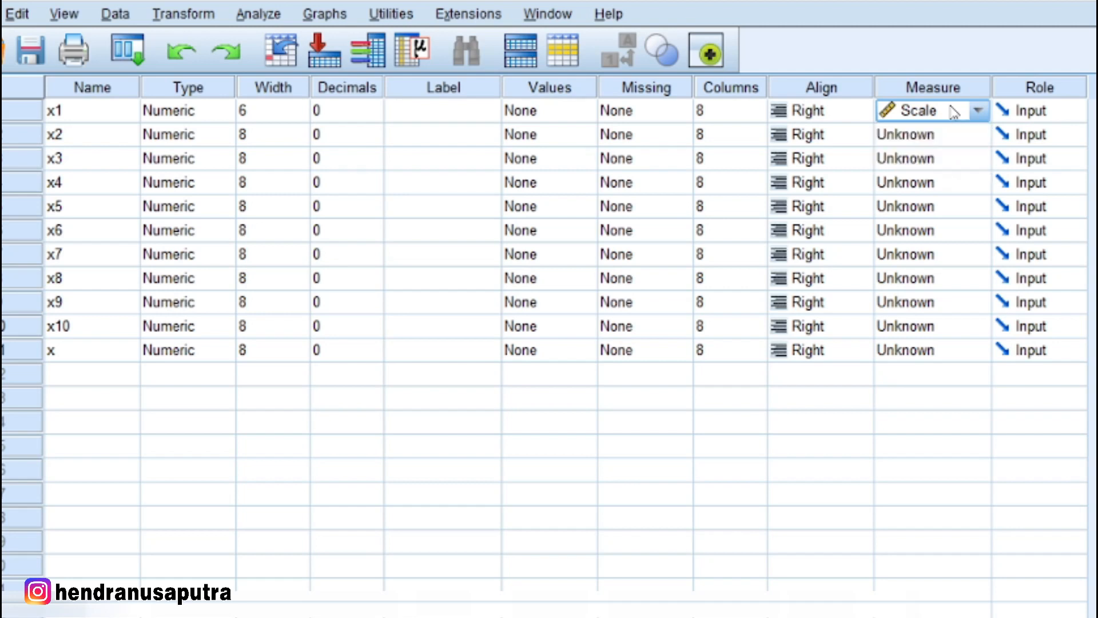
click(944, 135)
click(934, 154)
click(930, 162)
click(929, 181)
click(929, 184)
click(929, 205)
click(928, 208)
click(927, 229)
click(927, 232)
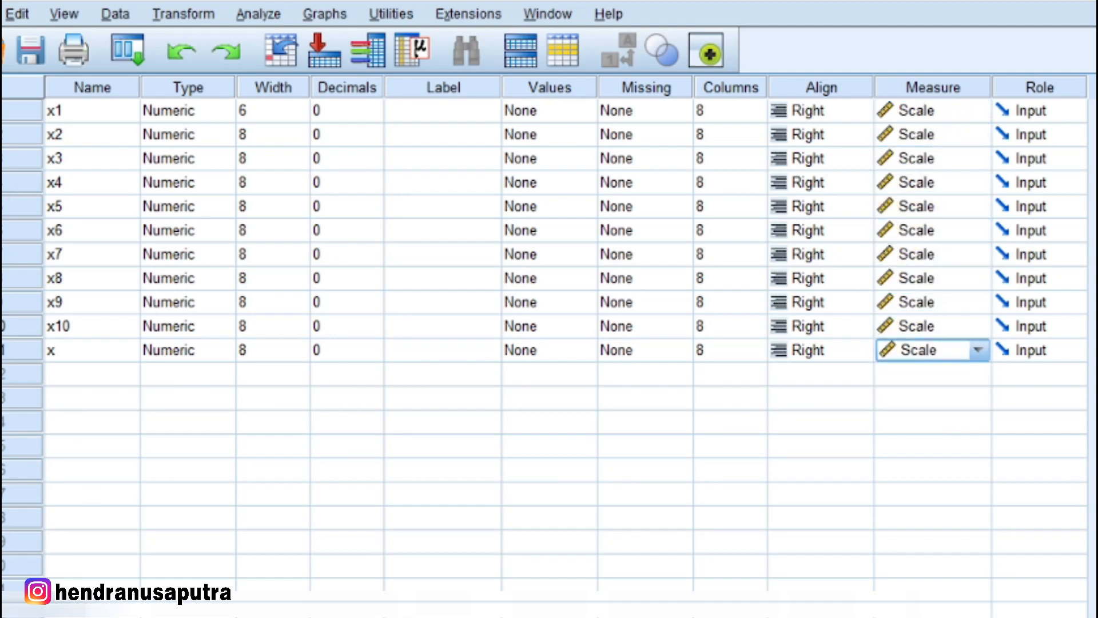
Check the formatted scores in the data view, and return to the variable view.
key(ctrl+t)
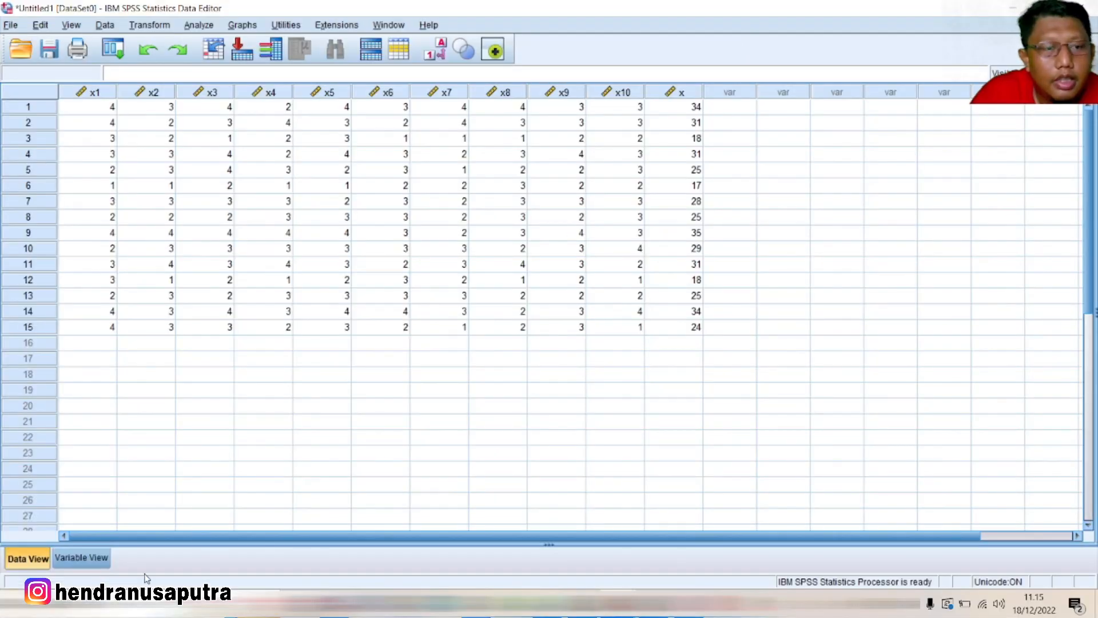
key(ctrl+t)
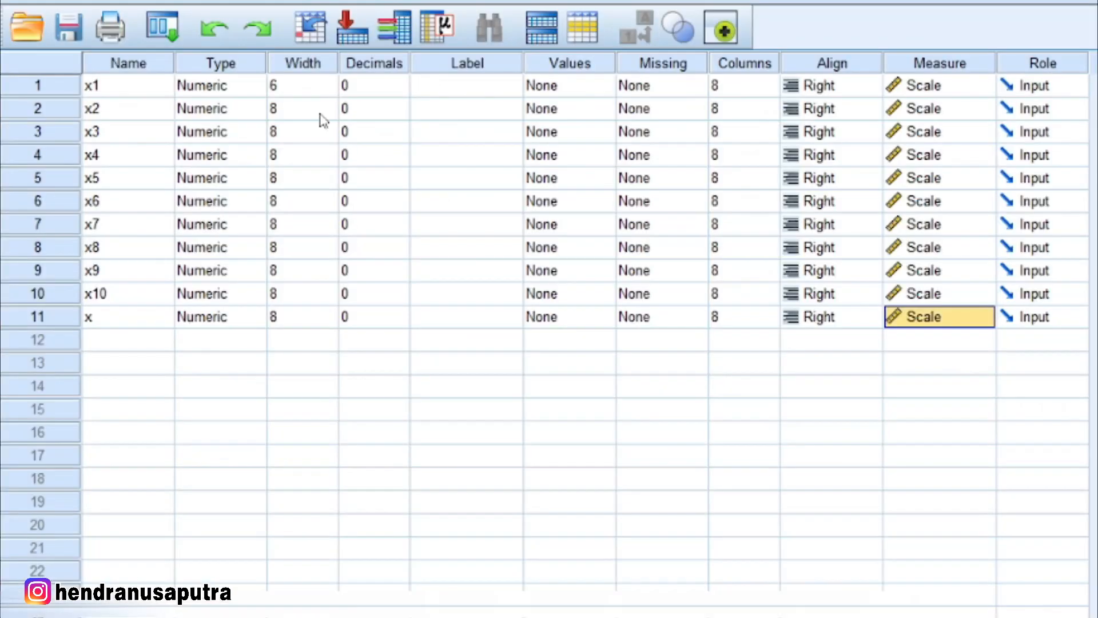
Label variables x1 to x5 as Soal 1, Soal 2, Soal 3, Soal 4 and Soal 5.
click(456, 88)
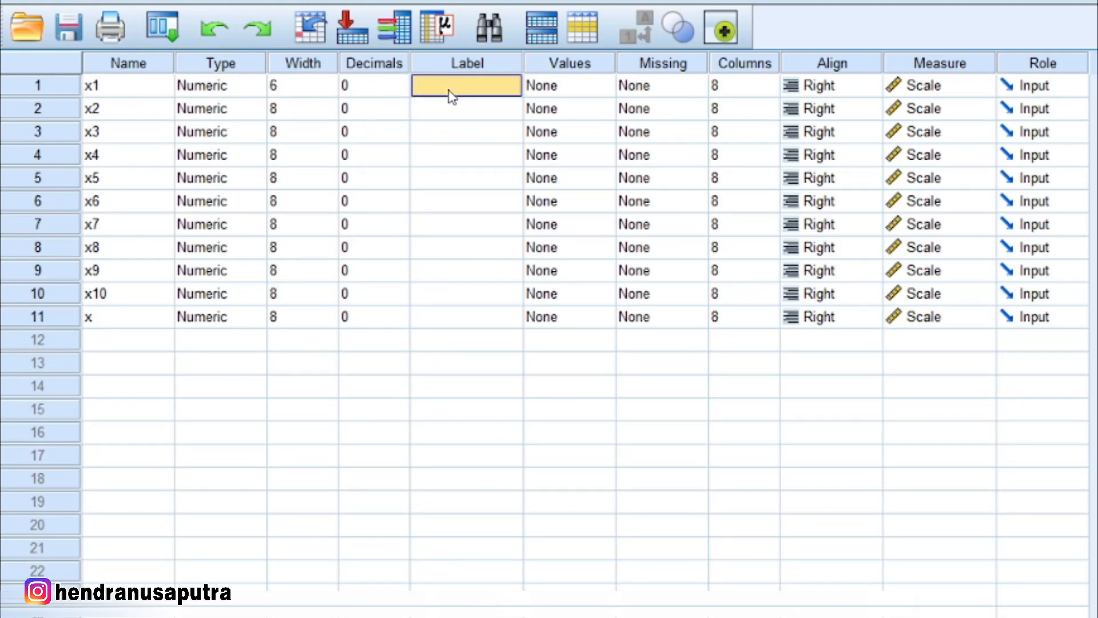
text(Soal)
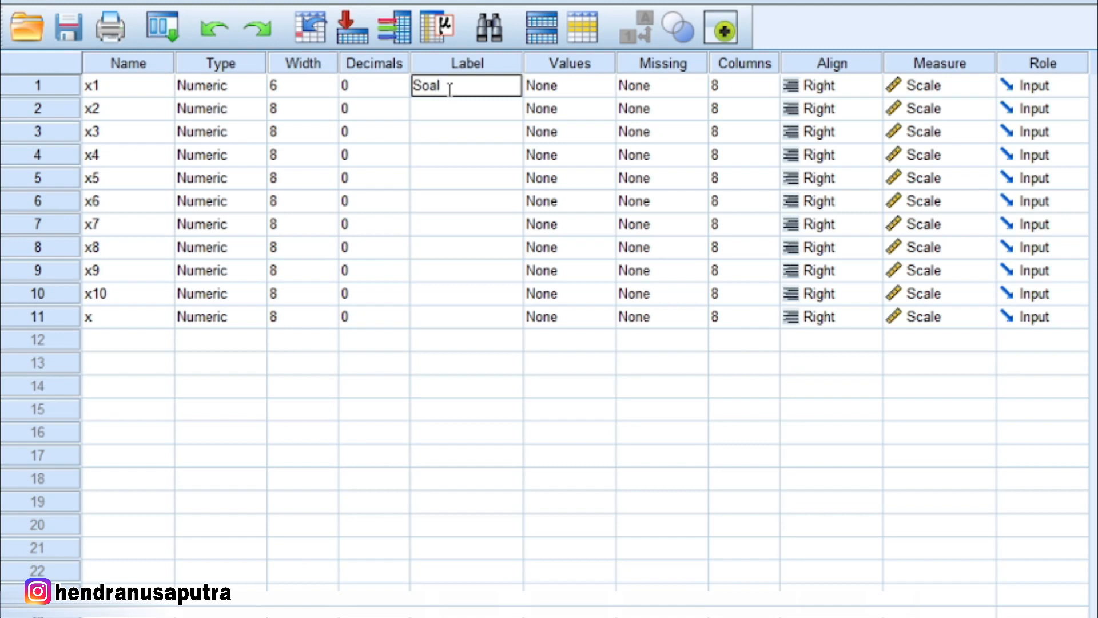
text( 1)
key(Return)
text(S)
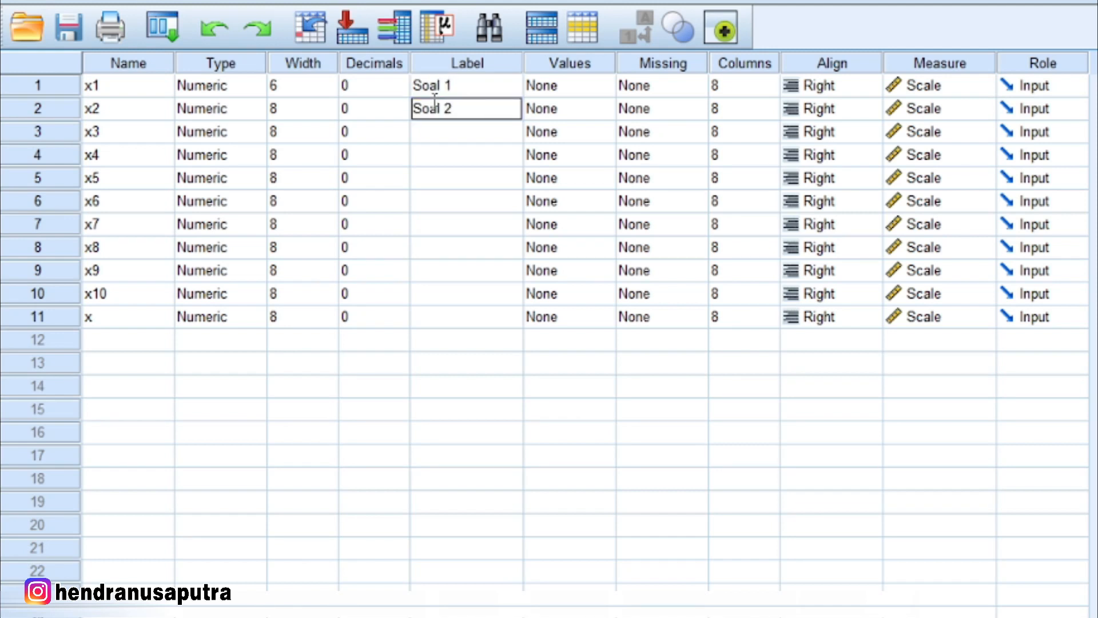
text(oal 2)
key(Return)
text(Soal 3 Soal 4 Soal 5 )
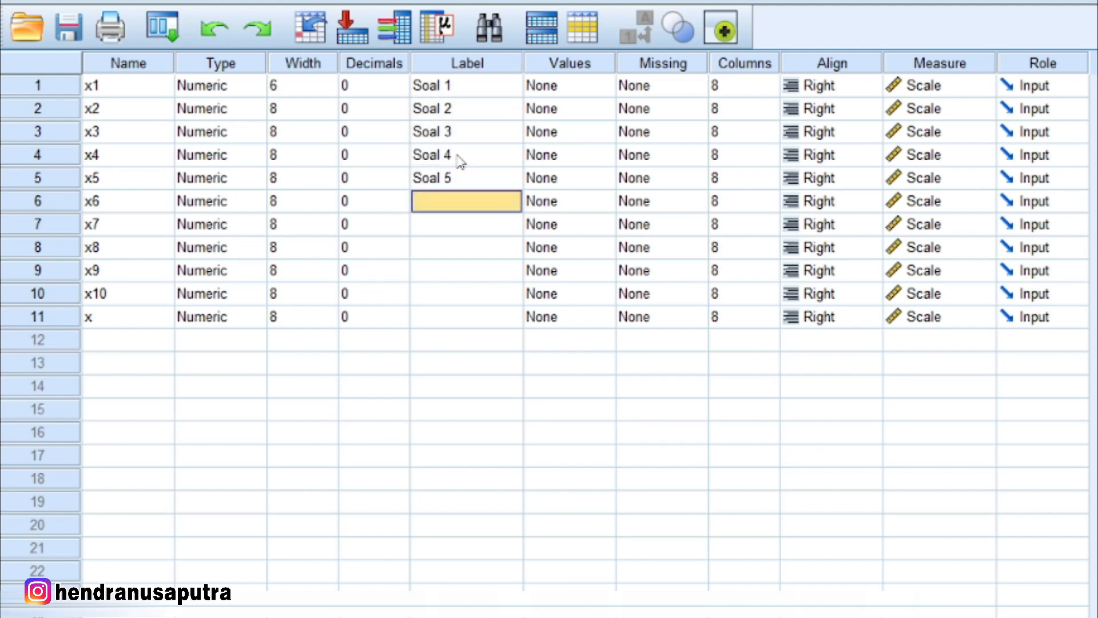
Label variables x6 to x10 as Soal 6 to Soal 10, and label x as Skor Total.
text(Soal 6 Soal 7 Soal 8)
key(Return)
text(Soal 9)
key(Return)
text(Soal 10)
key(Return)
text(Skor Total)
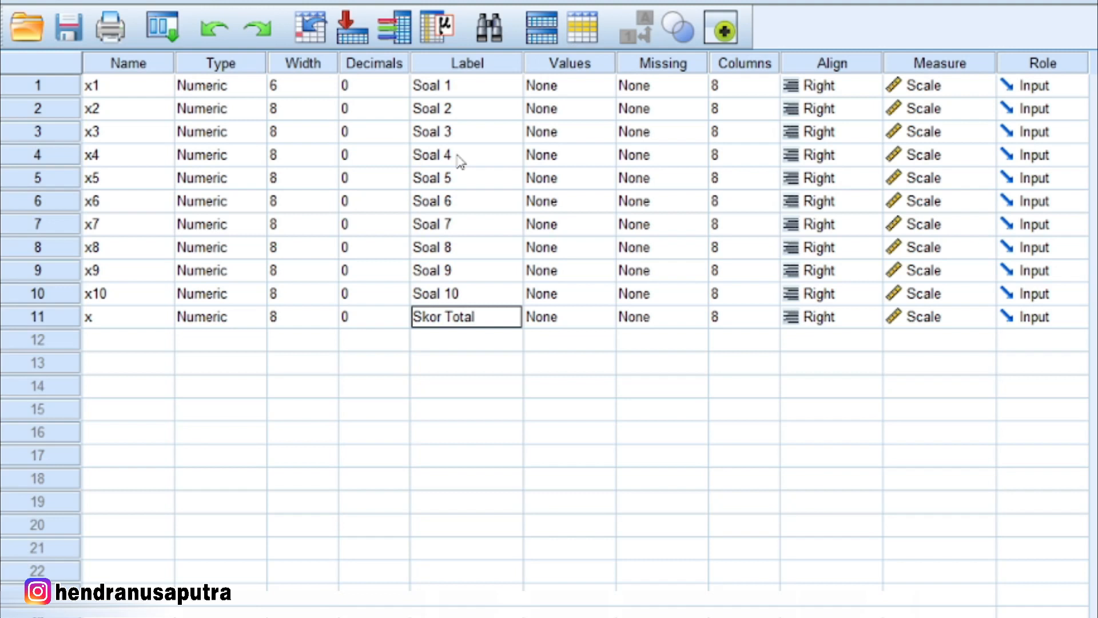
click(511, 154)
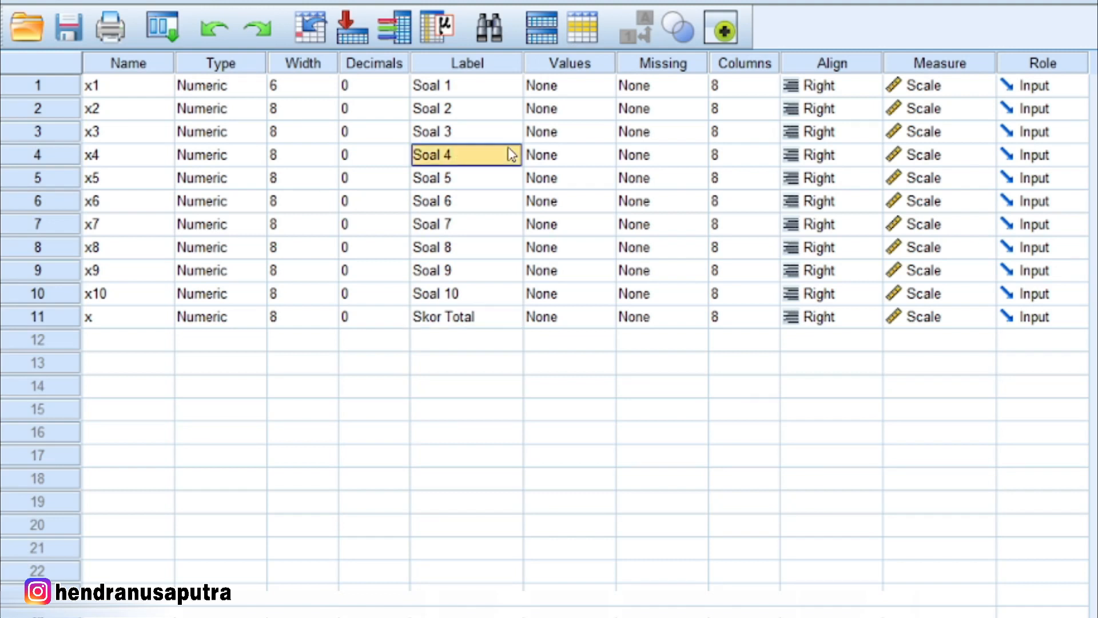
Return to the data view and review the first respondent's item scores.
click(37, 616)
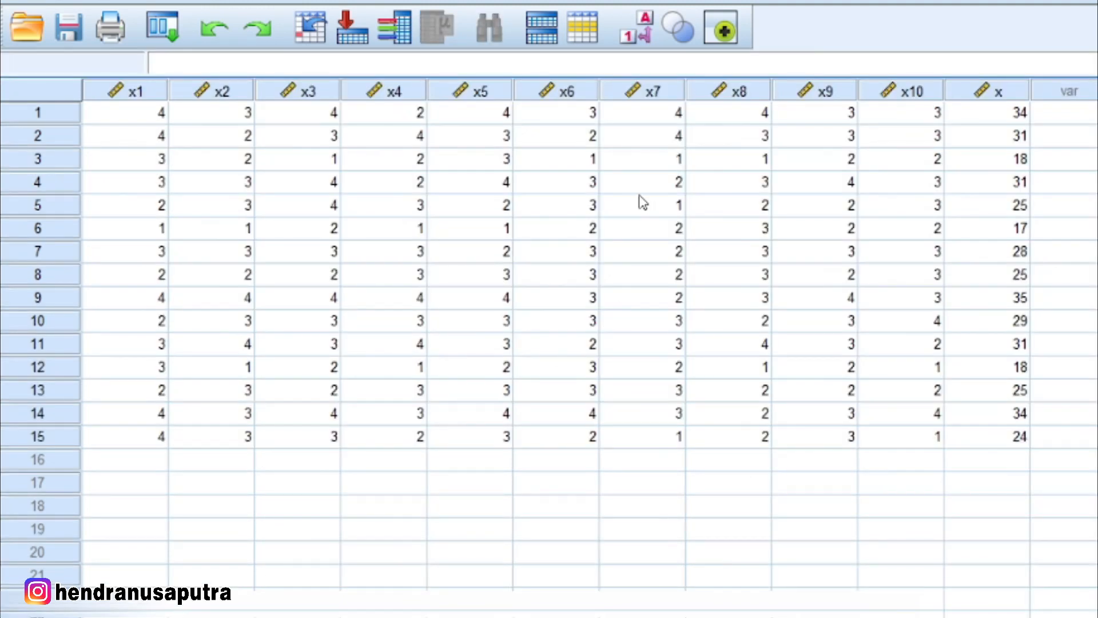
click(227, 115)
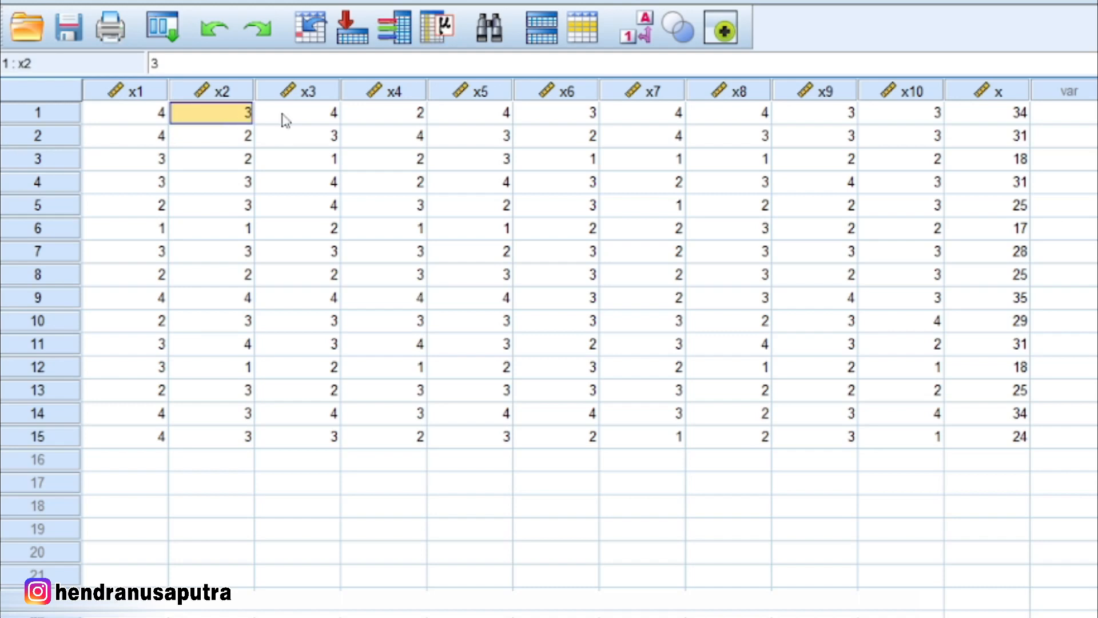
click(672, 116)
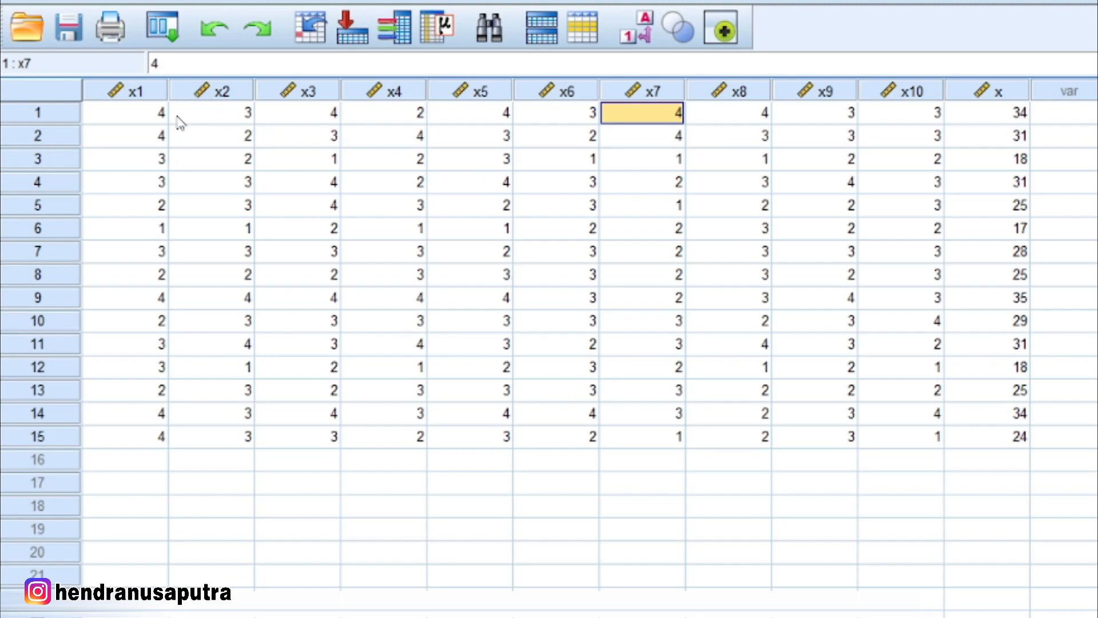
click(143, 120)
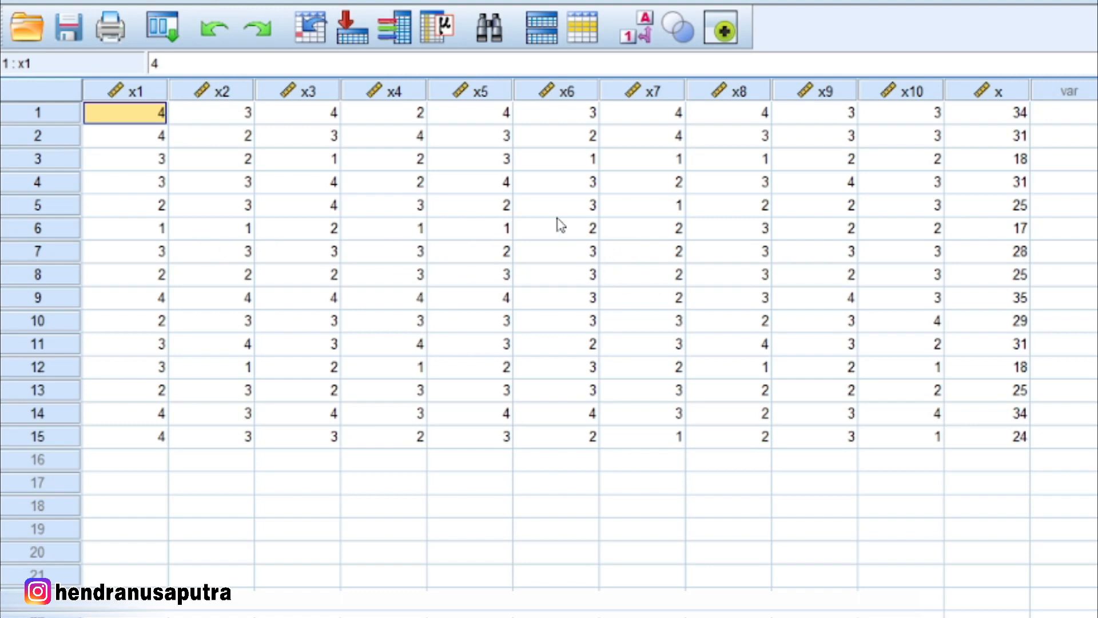
click(297, 119)
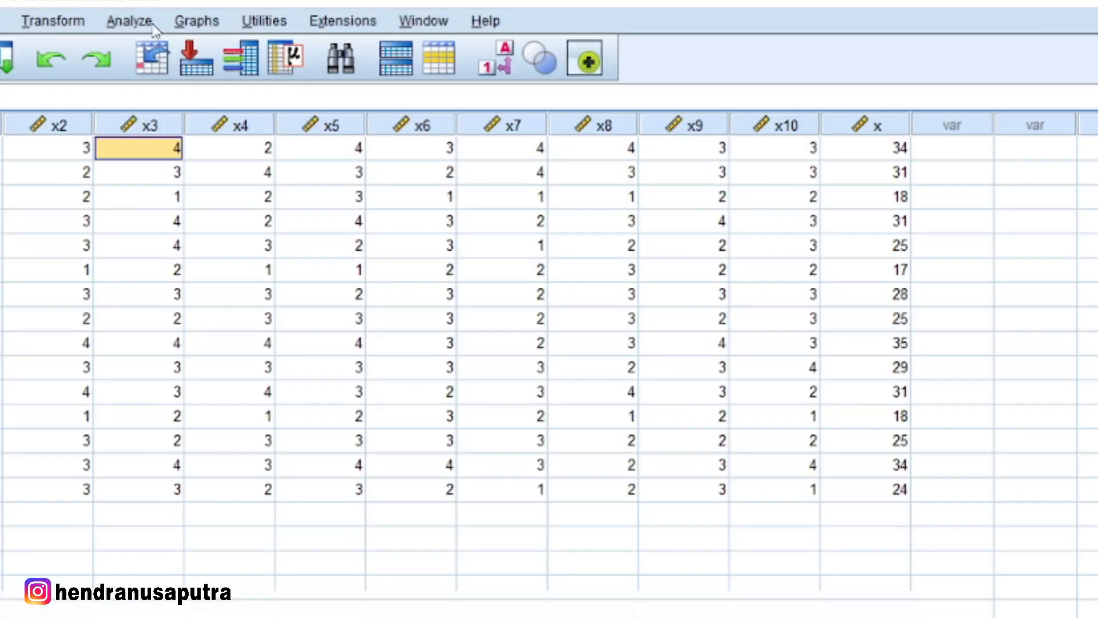
Run a two-tailed Pearson bivariate correlation on Soal 1 to Soal 10 and Skor Total, with significant correlations flagged.
click(200, 26)
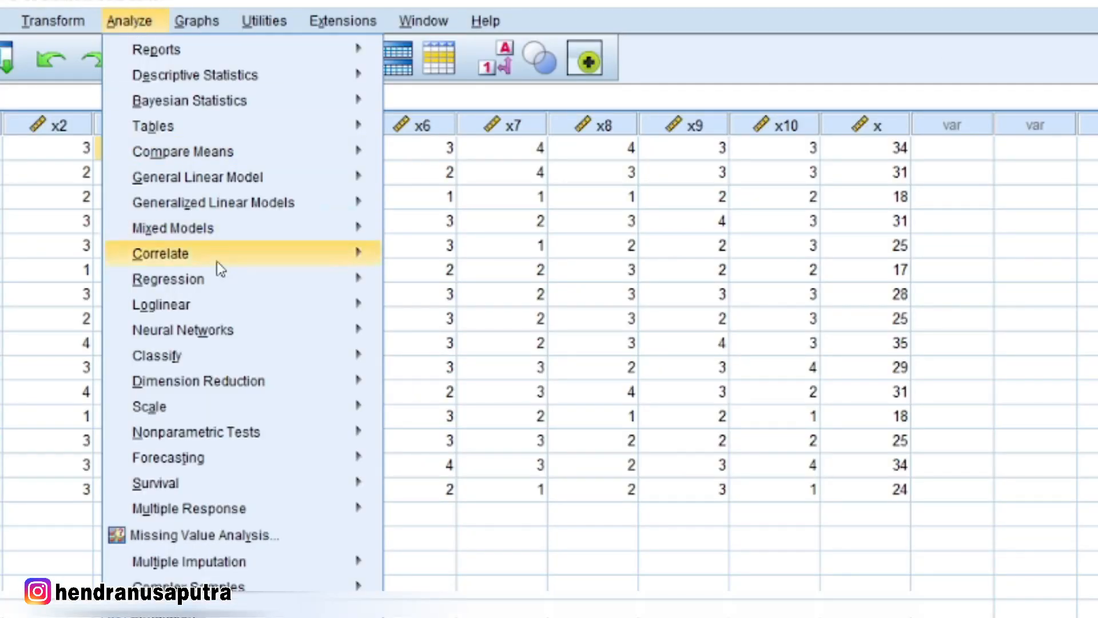
mouse_move(218, 264)
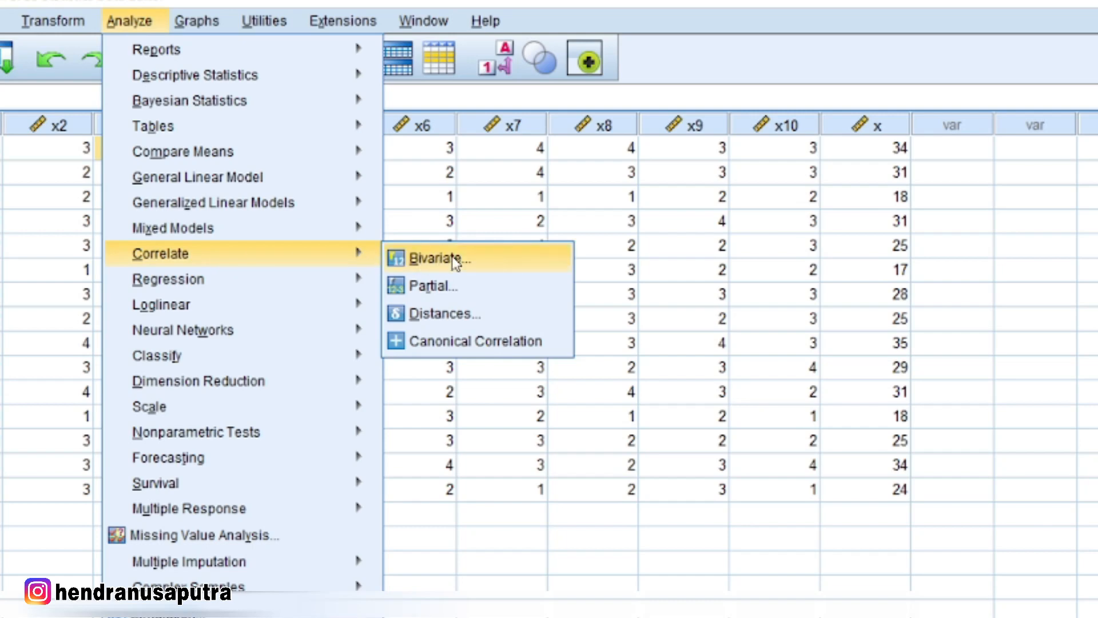
click(497, 263)
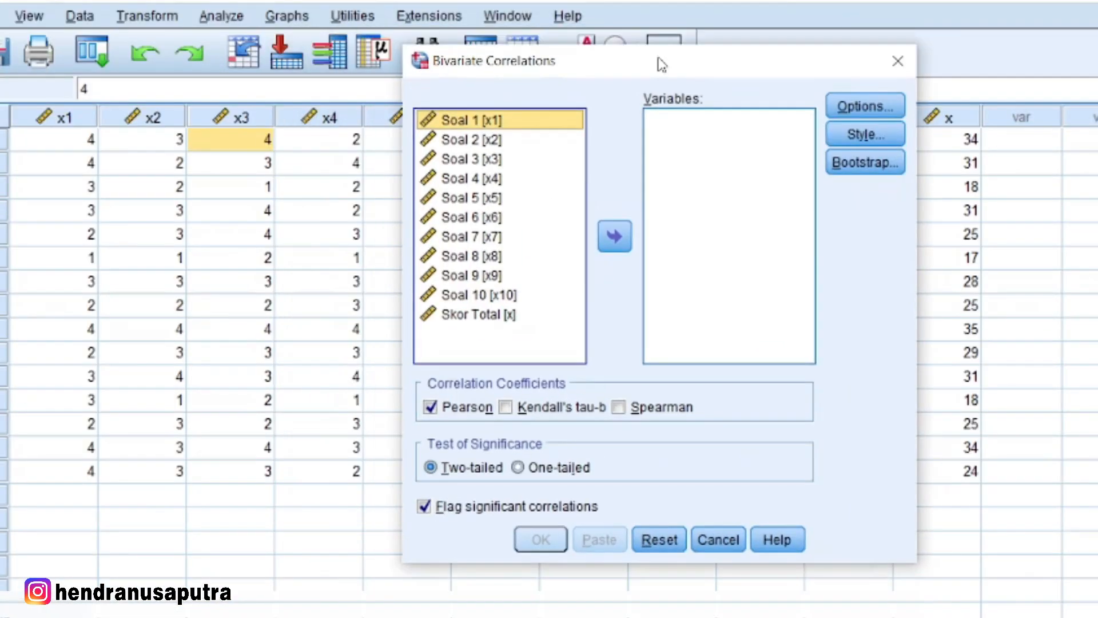
drag(661, 63, 645, 91)
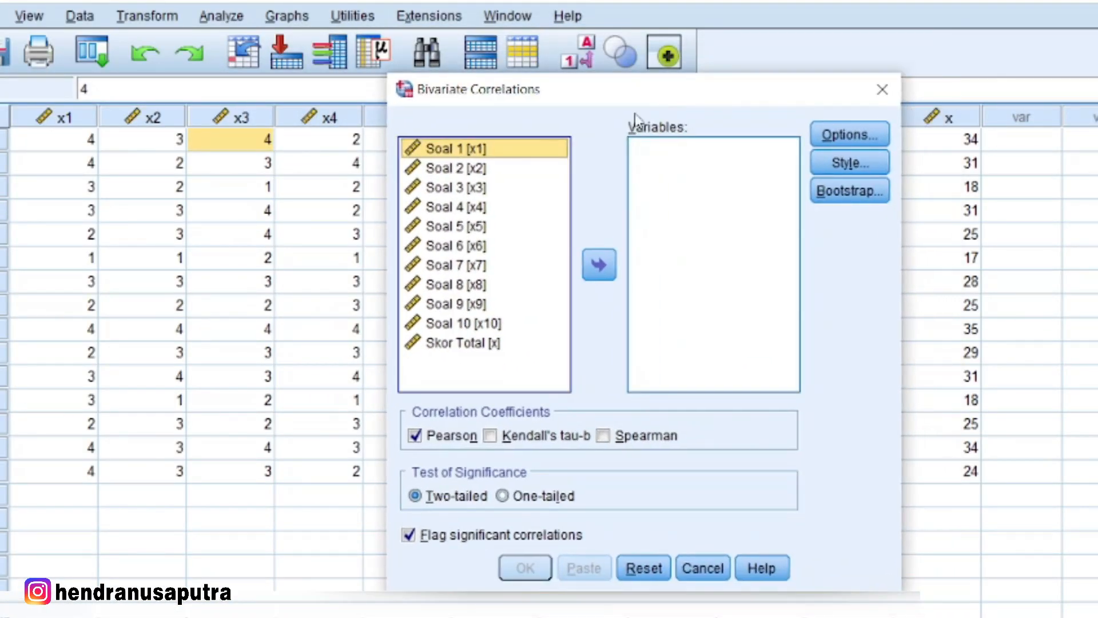
click(601, 268)
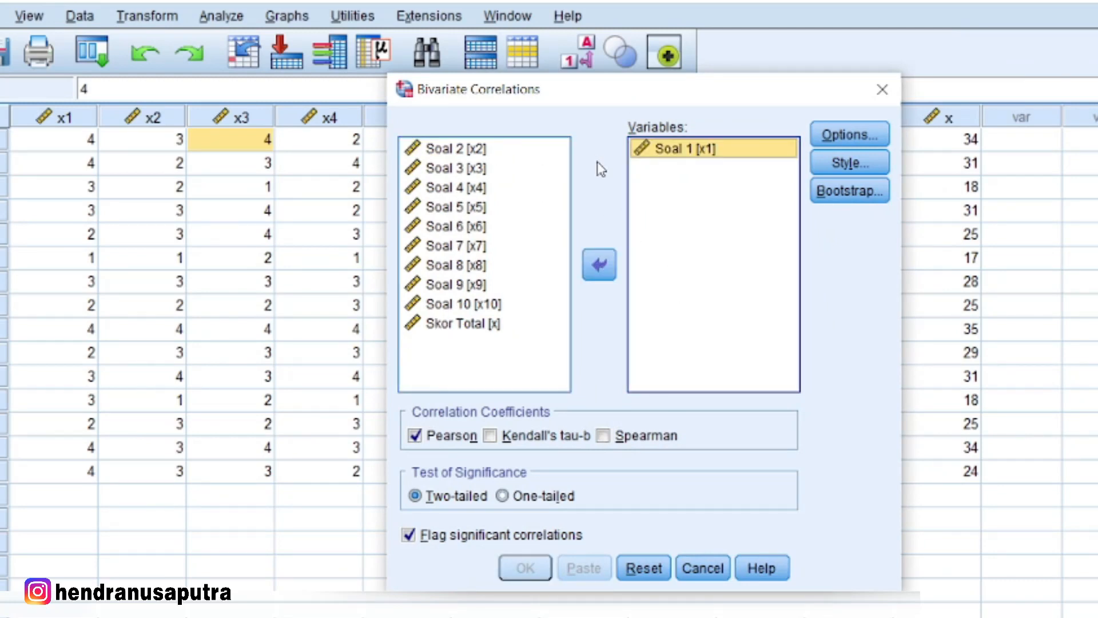
click(610, 256)
key(ctrl+a)
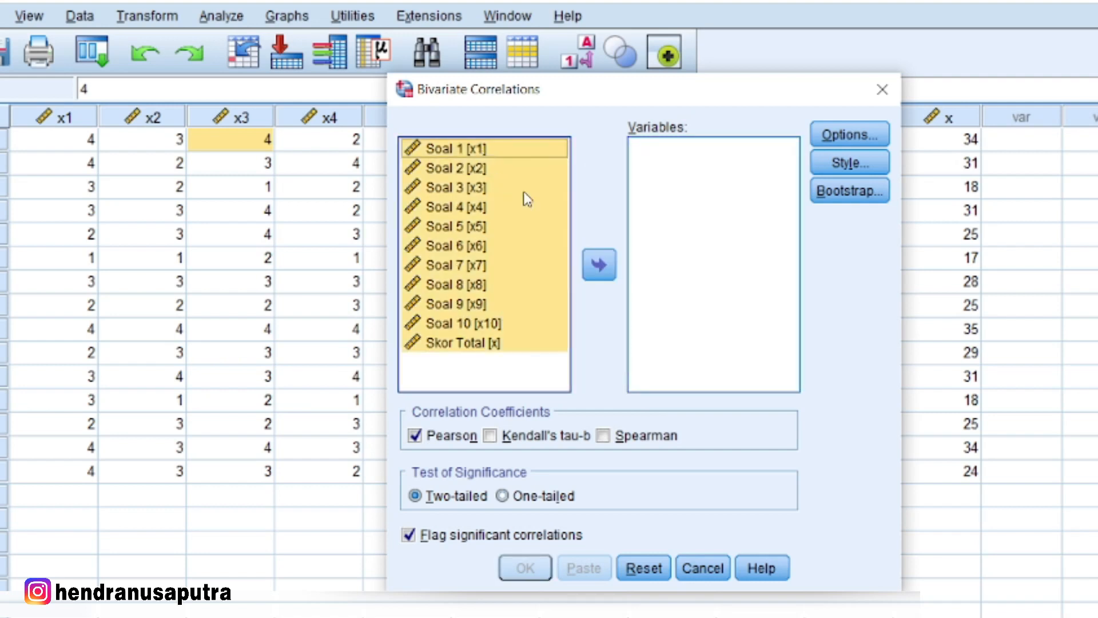
click(599, 265)
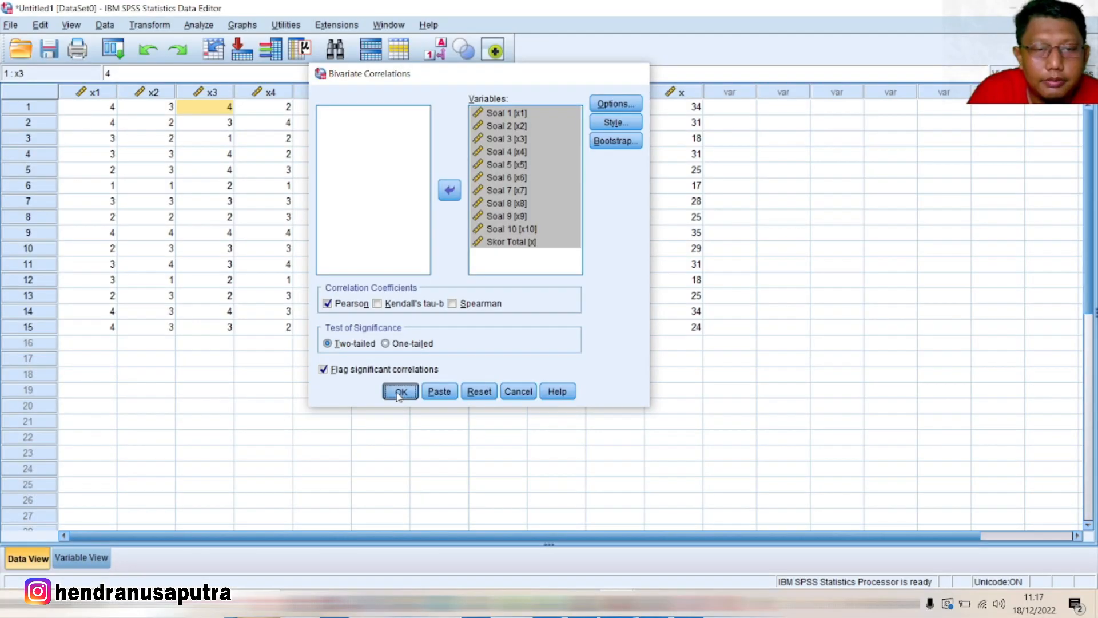
click(525, 568)
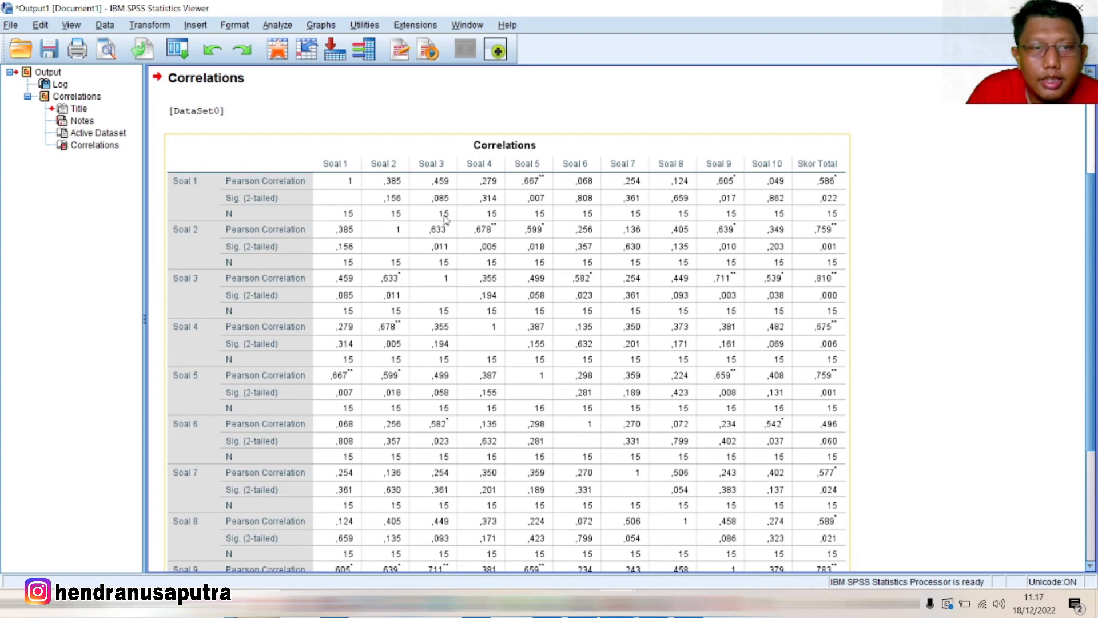
Examine the Correlations table in the output, including the Skor Total column and the significance-level footnotes.
scroll(451, 262, down, 3)
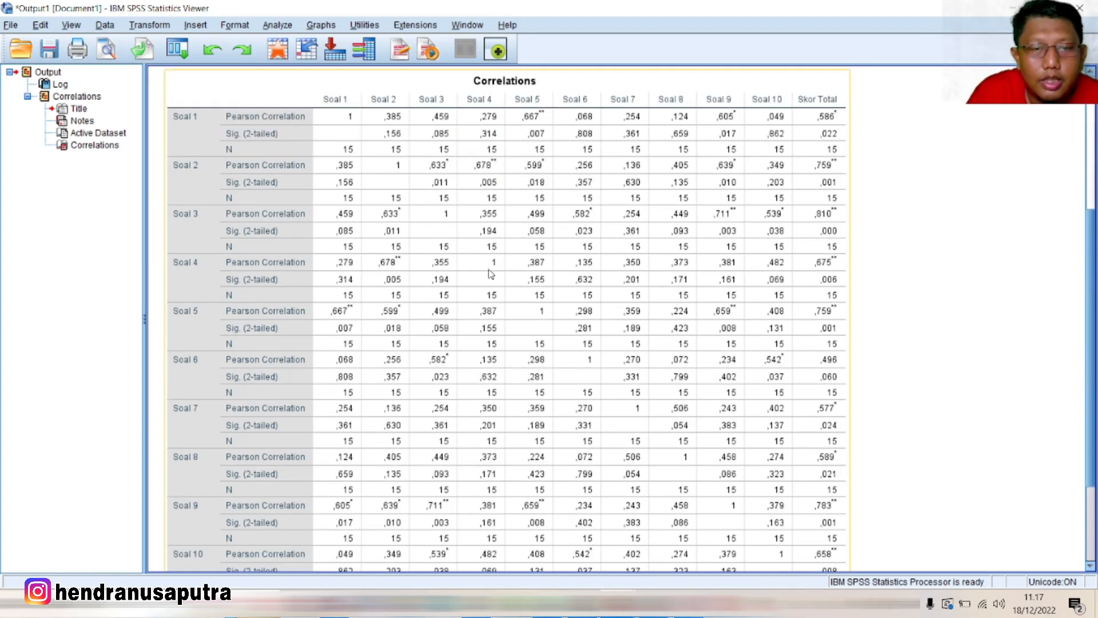
scroll(532, 299, down, 5)
scroll(532, 299, up, 12)
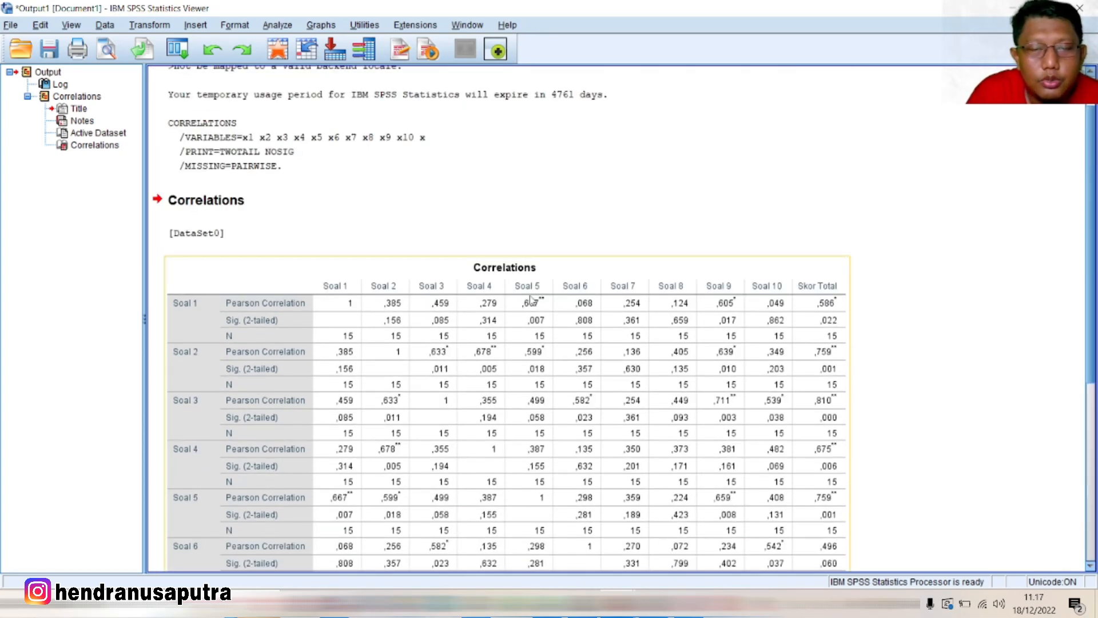
scroll(623, 324, down, 5)
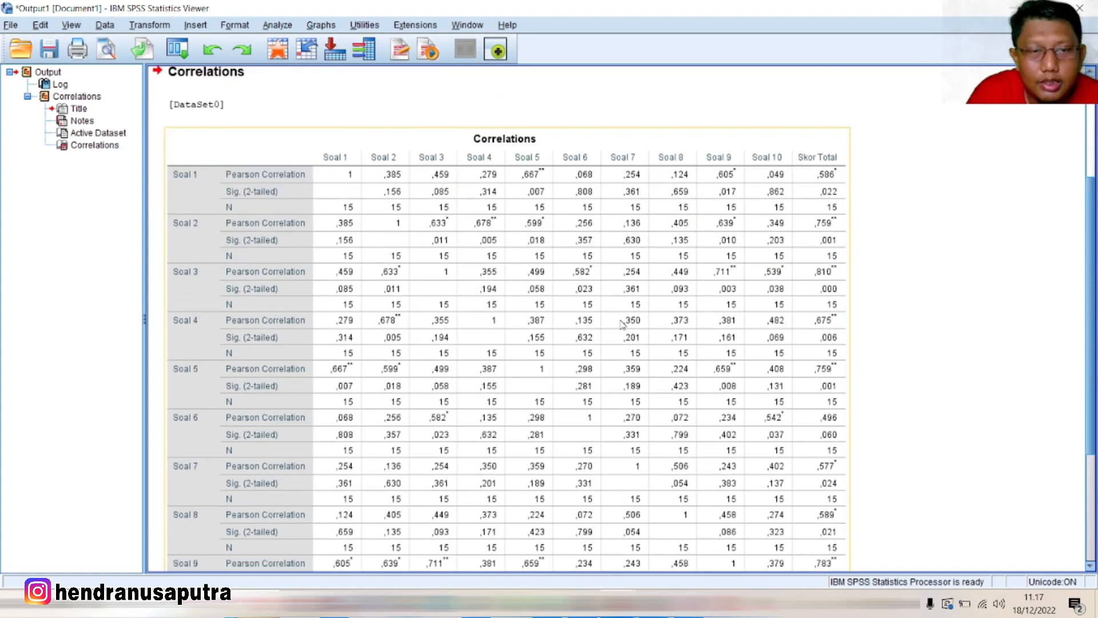
scroll(622, 324, down, 7)
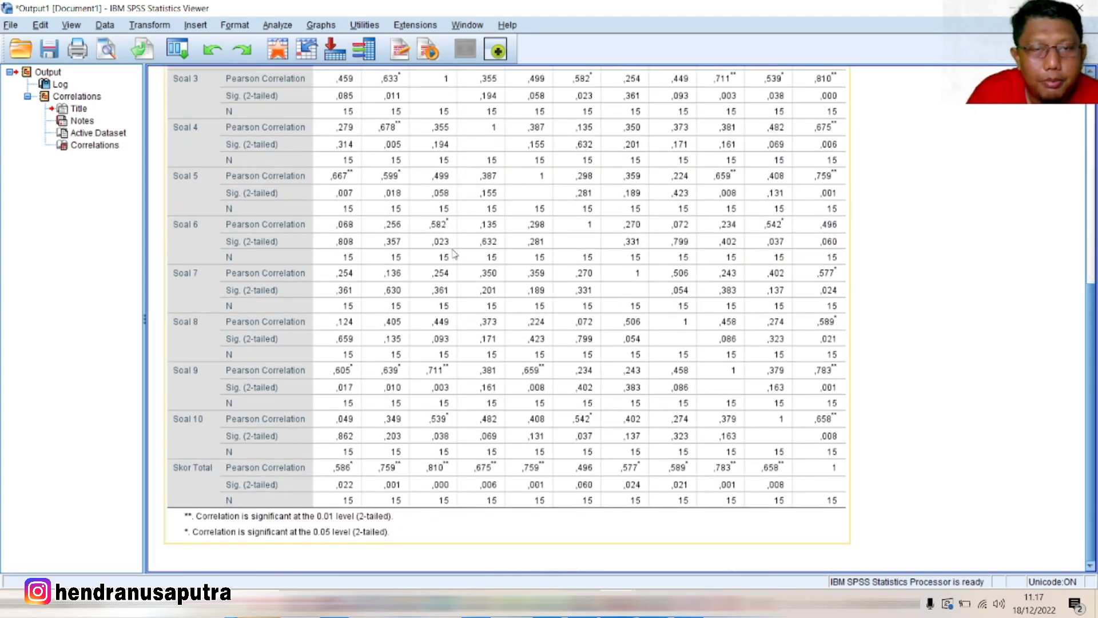
scroll(454, 252, up, 7)
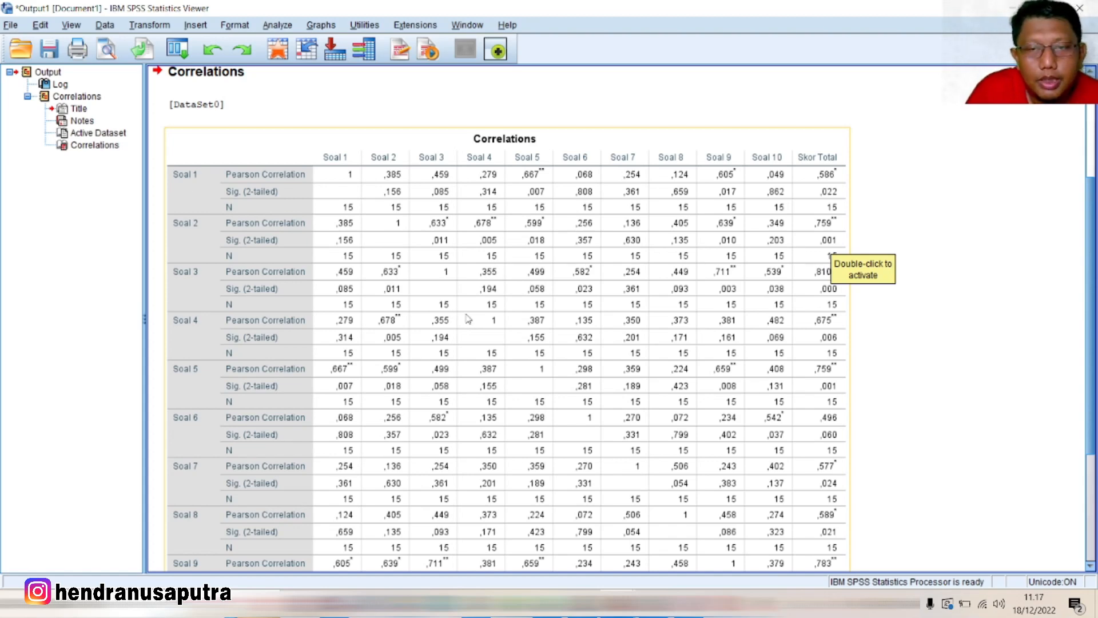
scroll(468, 319, down, 3)
scroll(762, 190, up, 3)
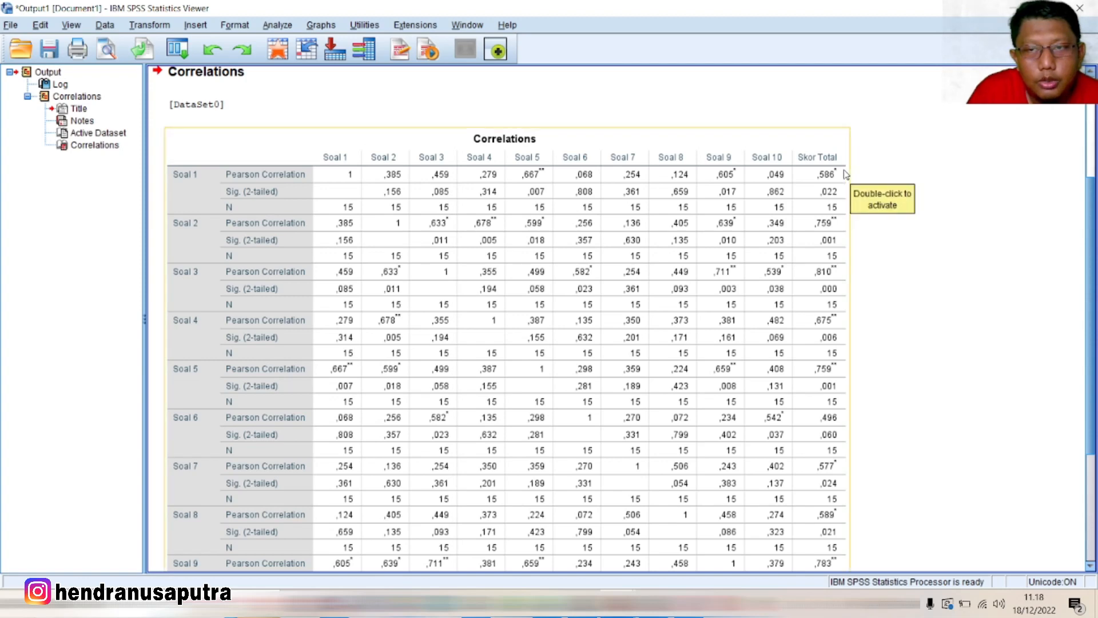
scroll(278, 273, down, 3)
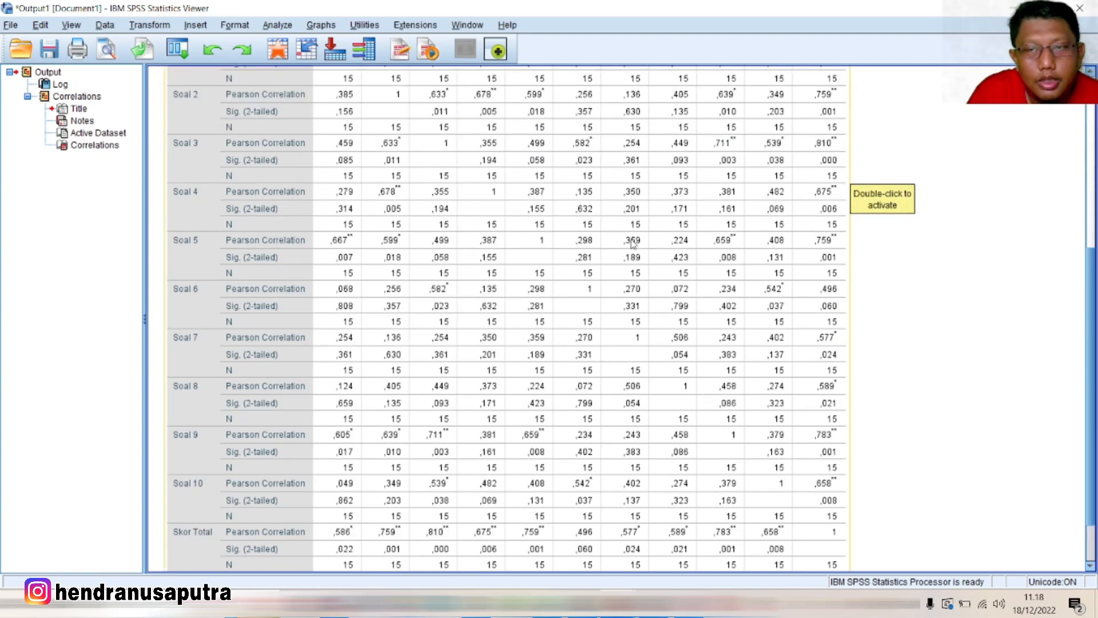
scroll(486, 317, down, 2)
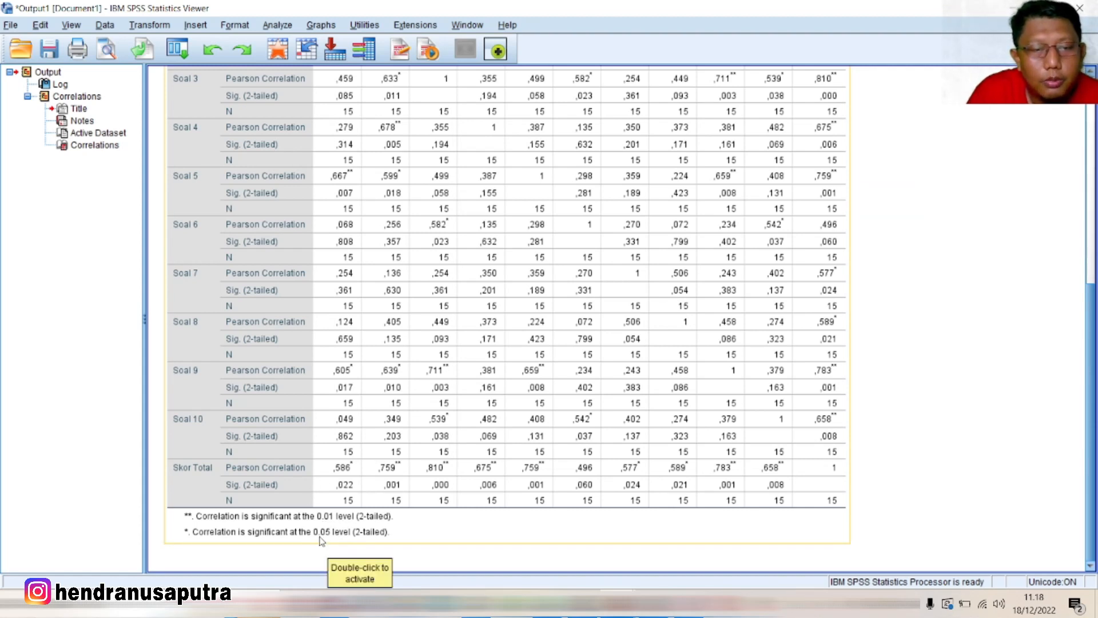
Switch to the PowerPoint presentation and show slide 15, Muncul Output Corelasi, to read the rule for valid items.
key(alt+Tab)
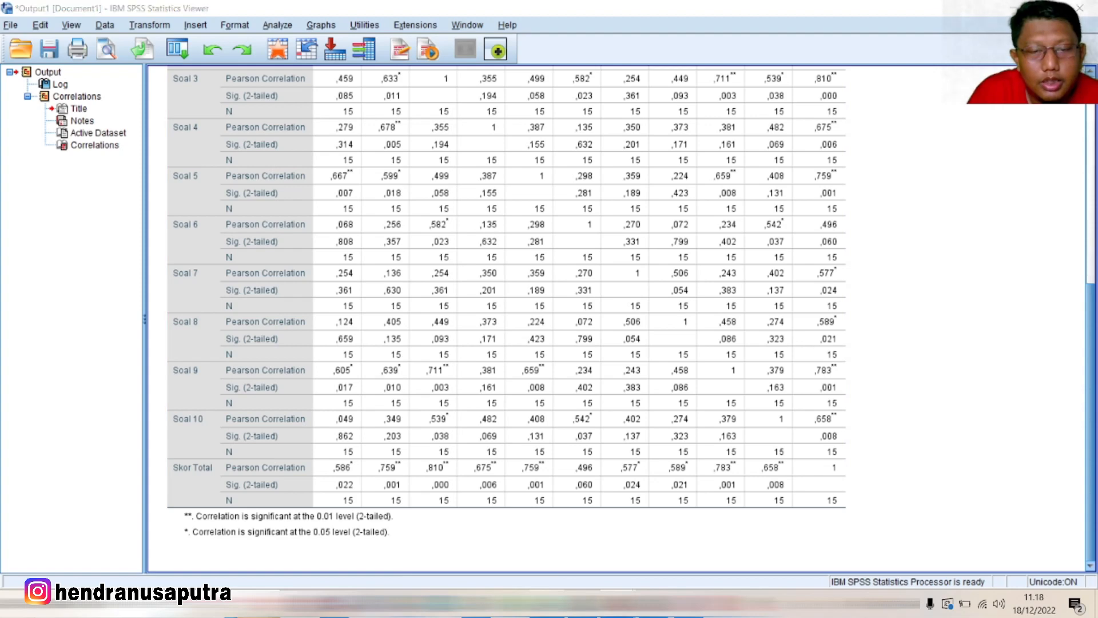
click(48, 422)
scroll(51, 429, down, 1)
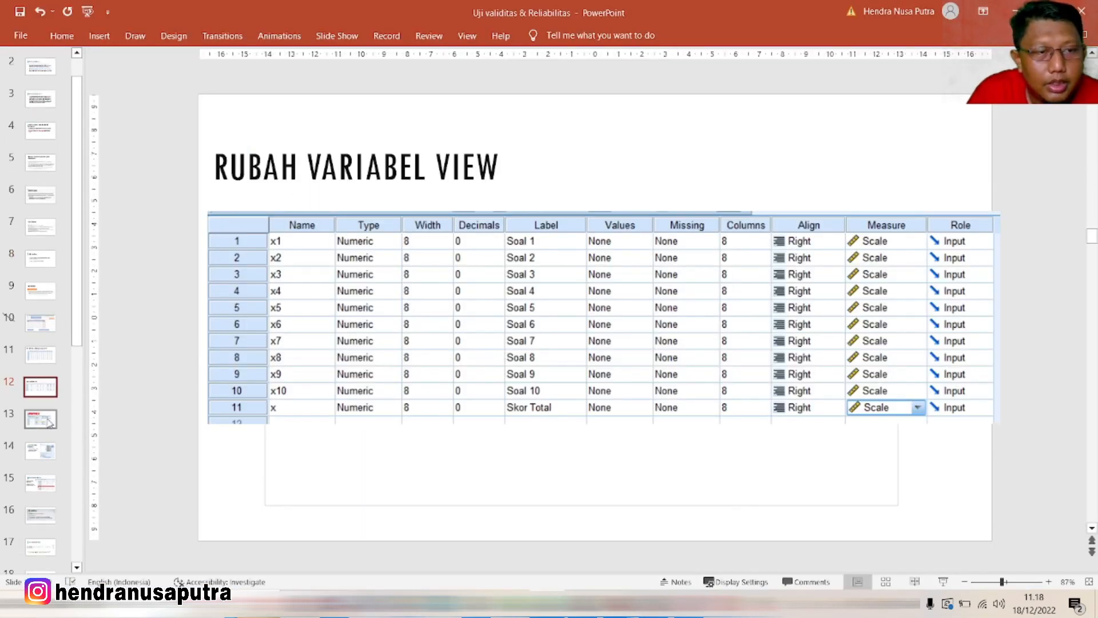
click(48, 422)
click(46, 489)
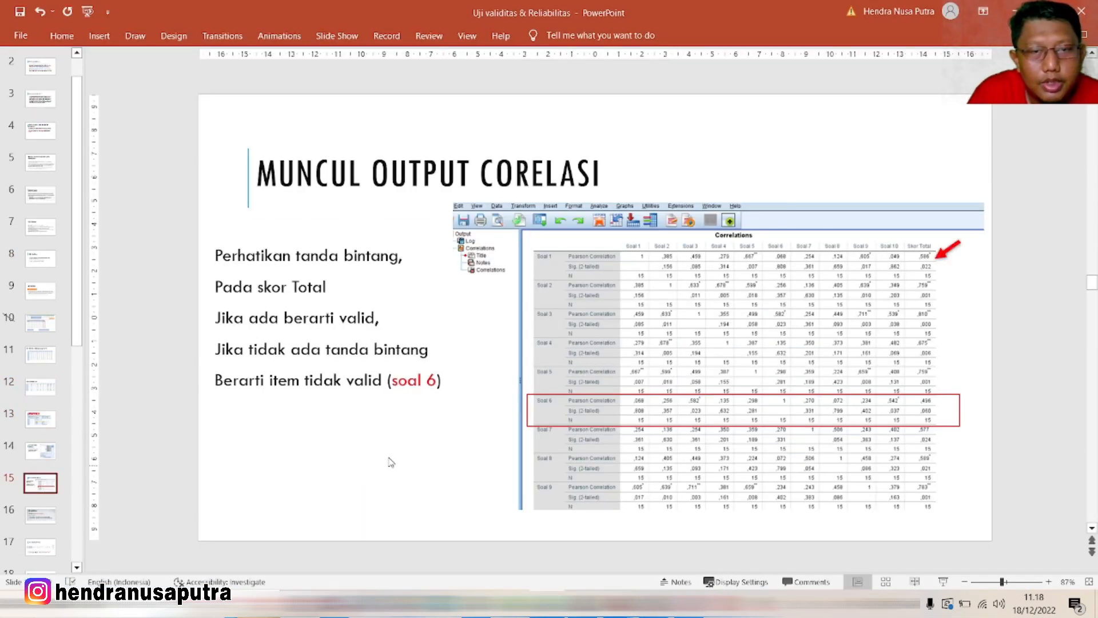
key(Down)
click(37, 485)
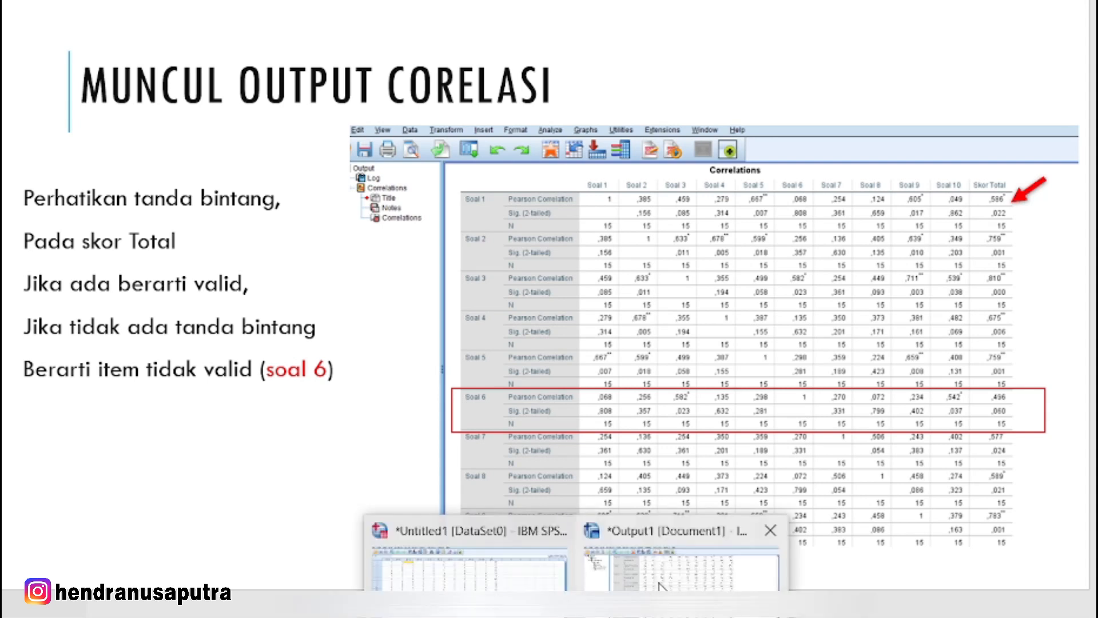
Examine Soal 6's correlation with Skor Total in the SPSS output, and return to the PowerPoint slide for comparison.
click(658, 587)
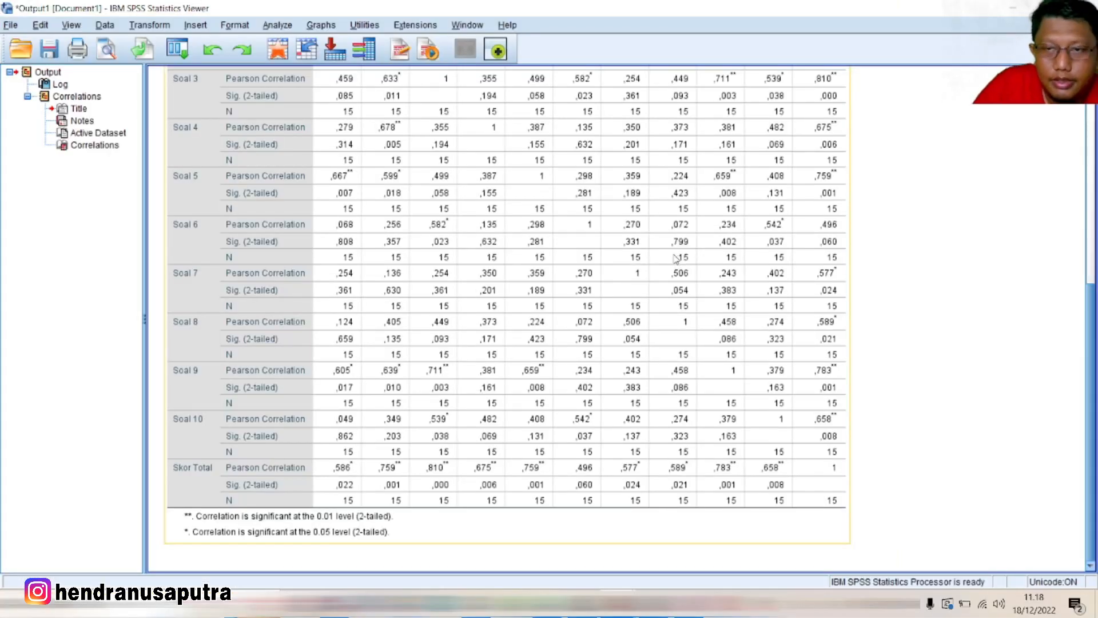
scroll(675, 258, up, 3)
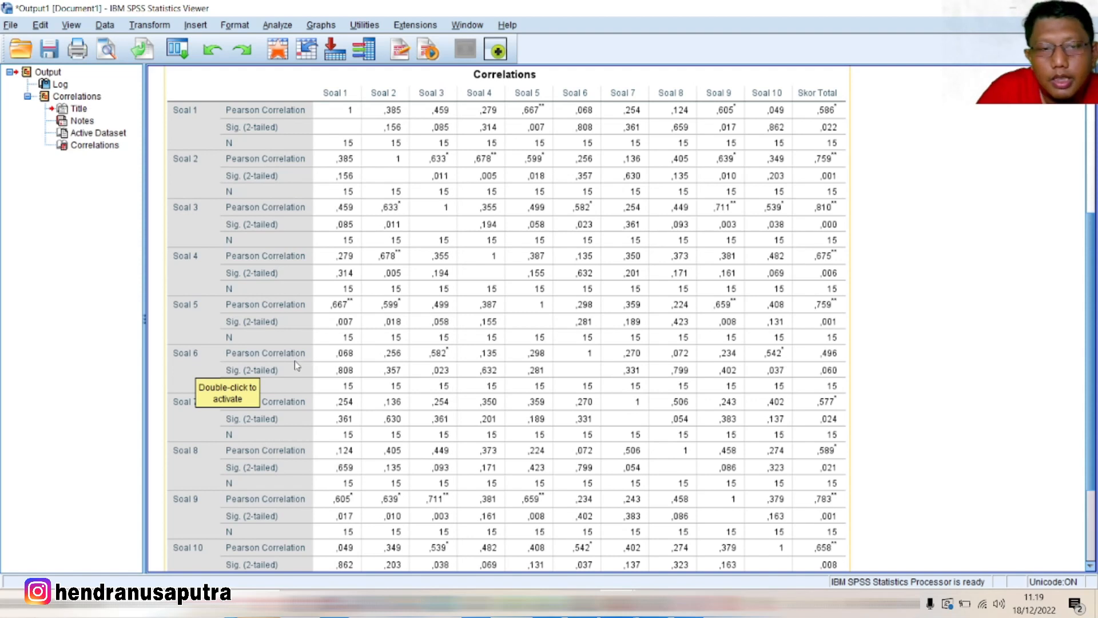
click(835, 361)
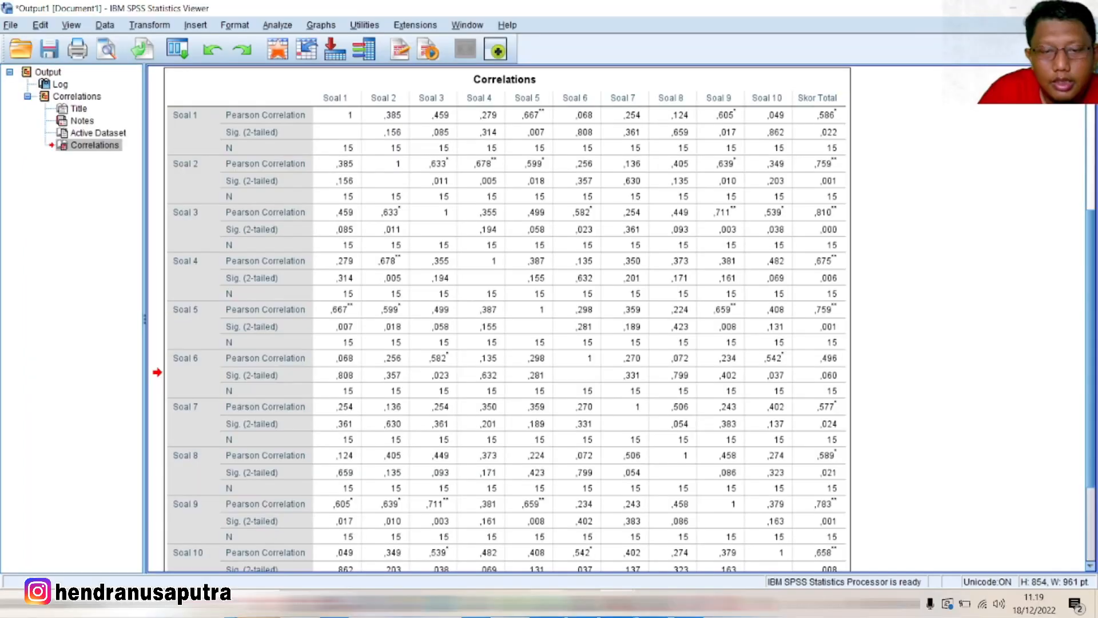
click(617, 604)
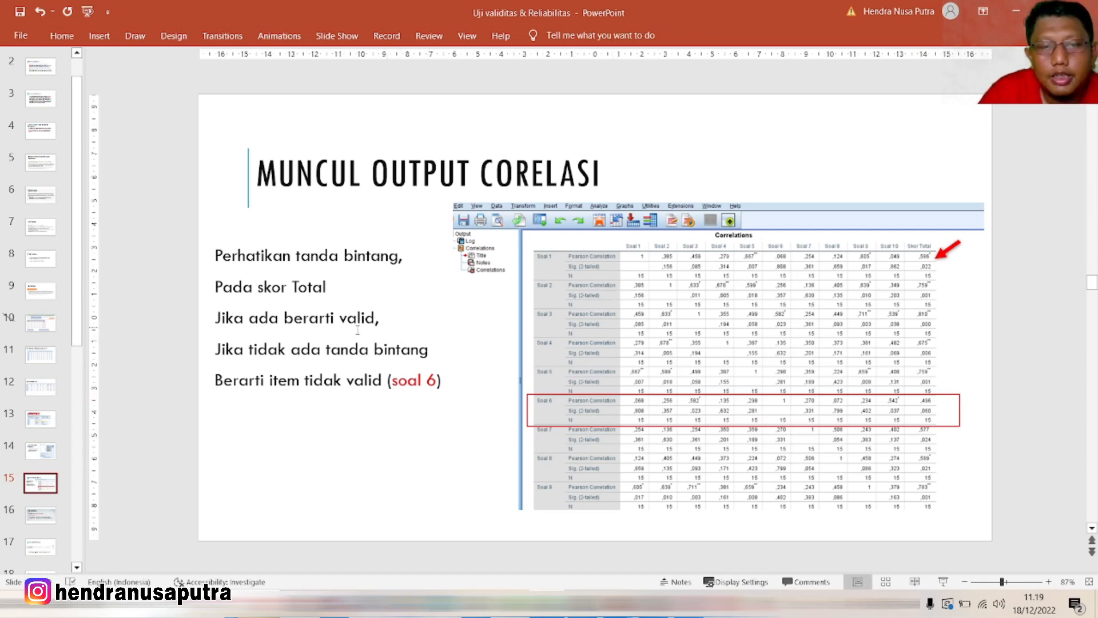
Show the Uji Validitas slide with the second method, which judges item validity by the 0,05 significance criterion.
click(40, 515)
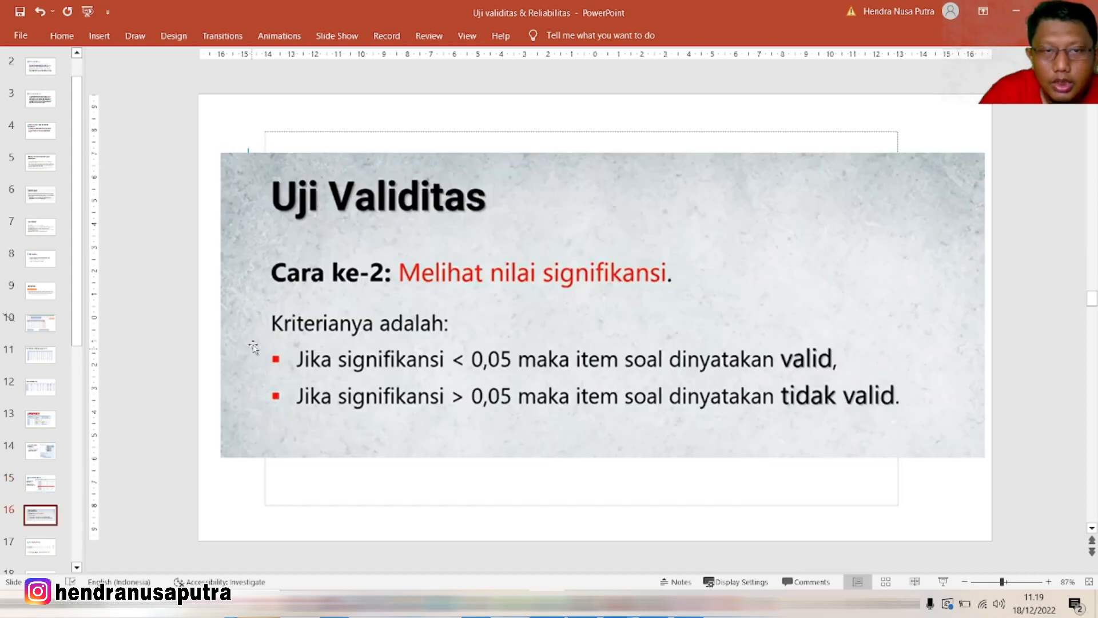
scroll(12, 394, down, 5)
click(40, 389)
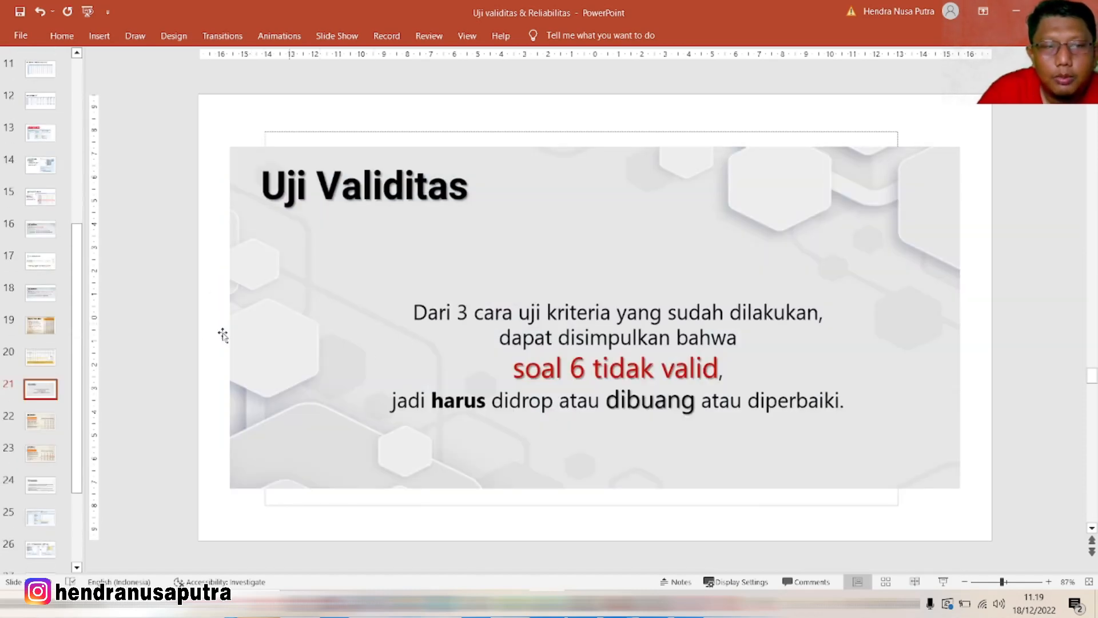
click(42, 250)
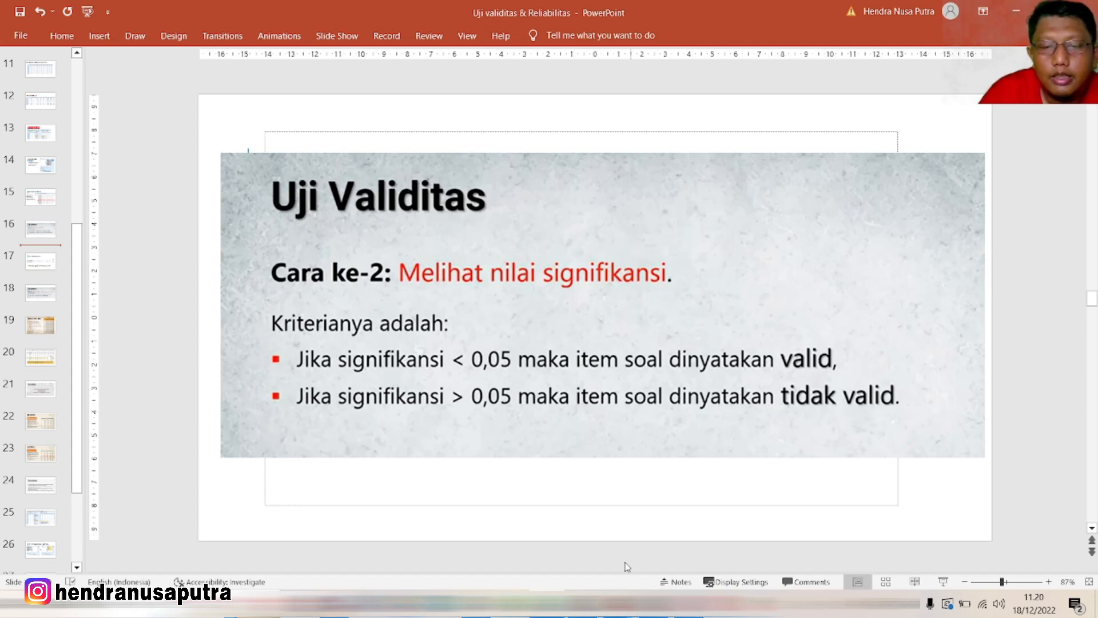
Switch to the SPSS output and examine each item's Sig. (2-tailed) value against Skor Total through the end of the Correlations table.
mouse_move(620, 607)
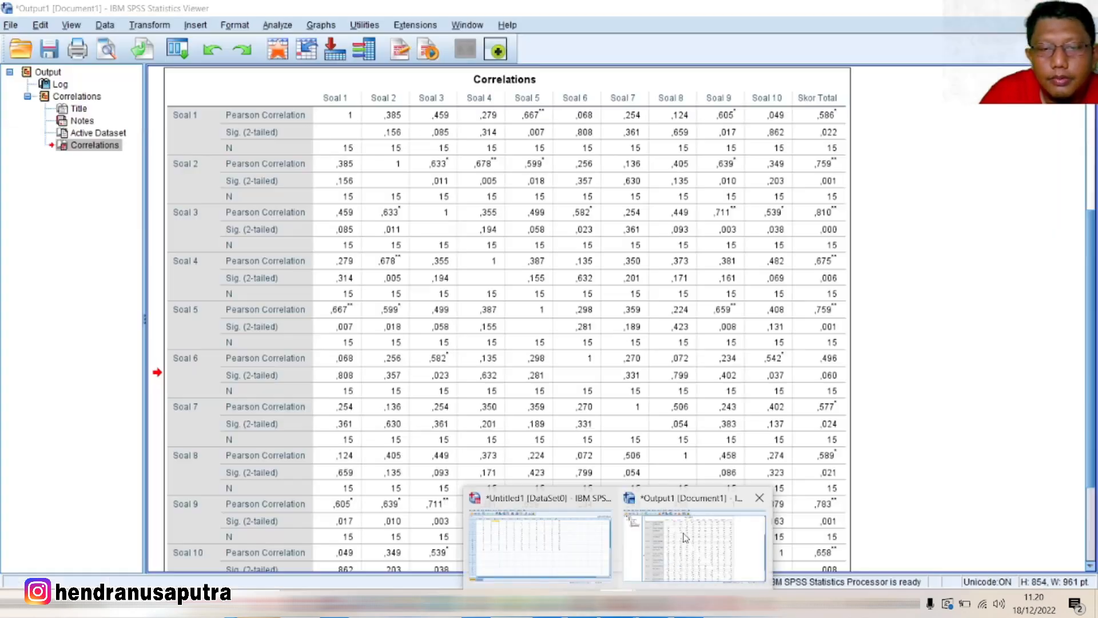
click(698, 540)
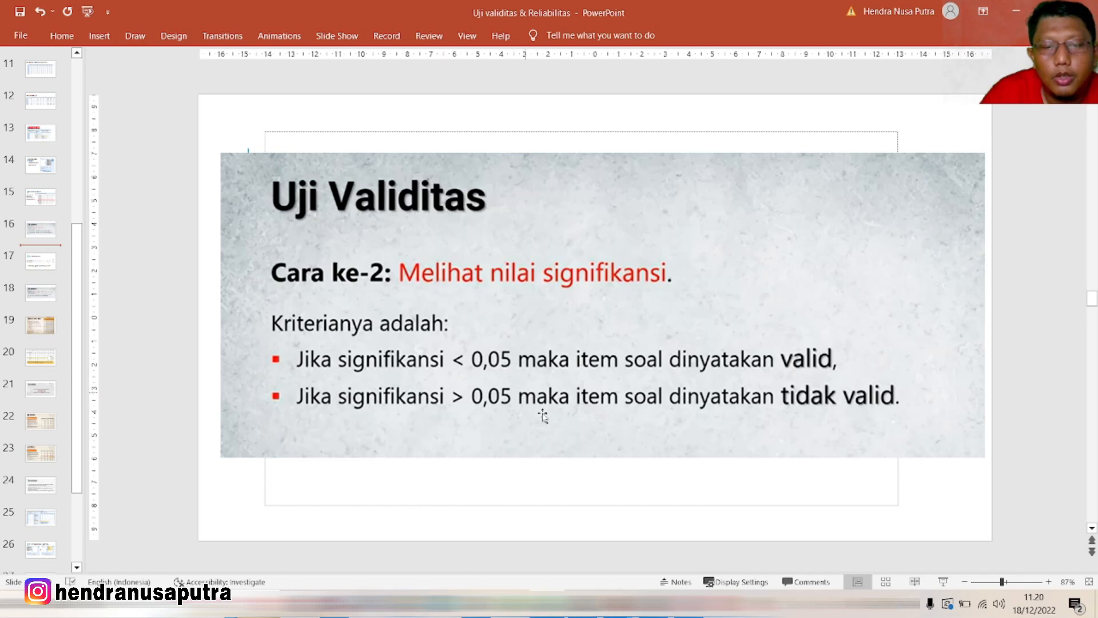
mouse_move(619, 611)
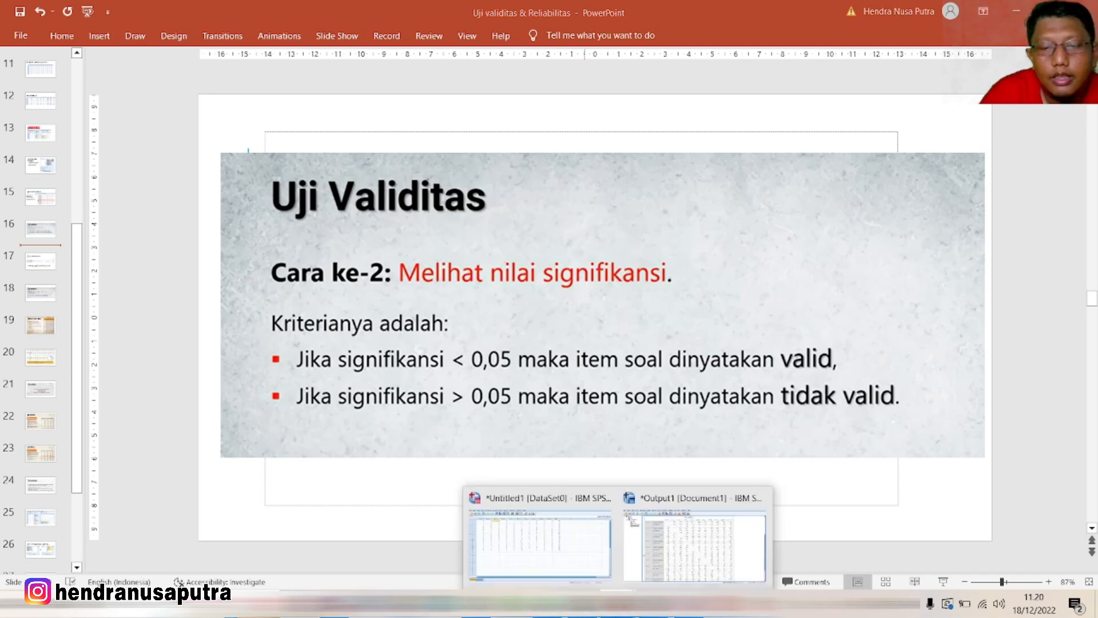
click(692, 564)
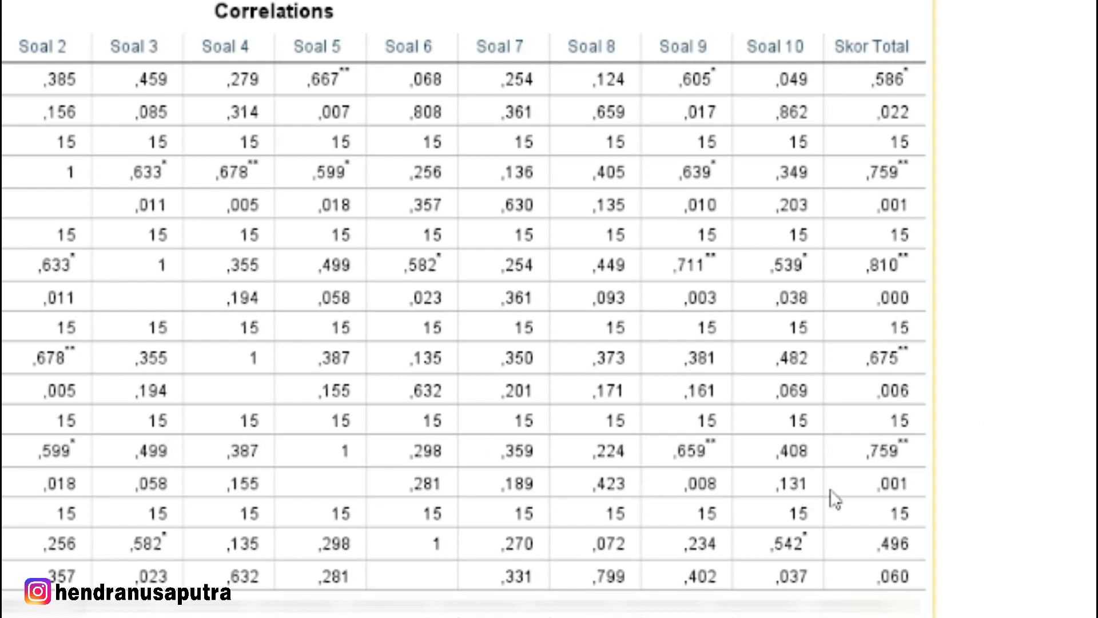
scroll(280, 483, down, 3)
scroll(280, 481, down, 3)
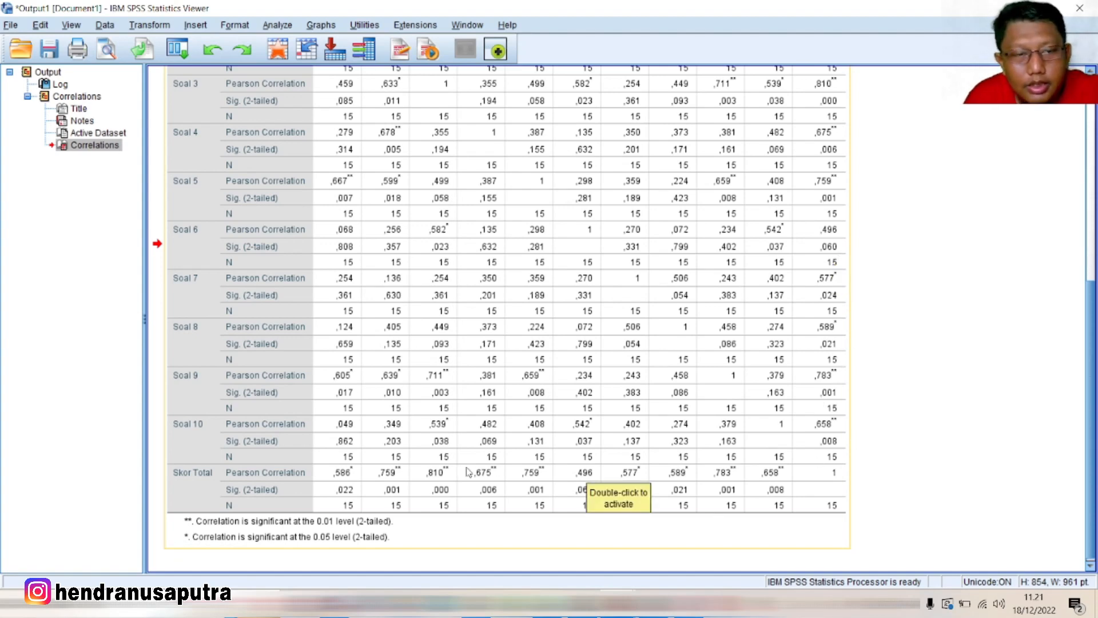
Read slide 18 in PowerPoint on comparing r hitung with r tabel, and open the Tabel R sheet in the Excel workbook.
key(alt+Tab)
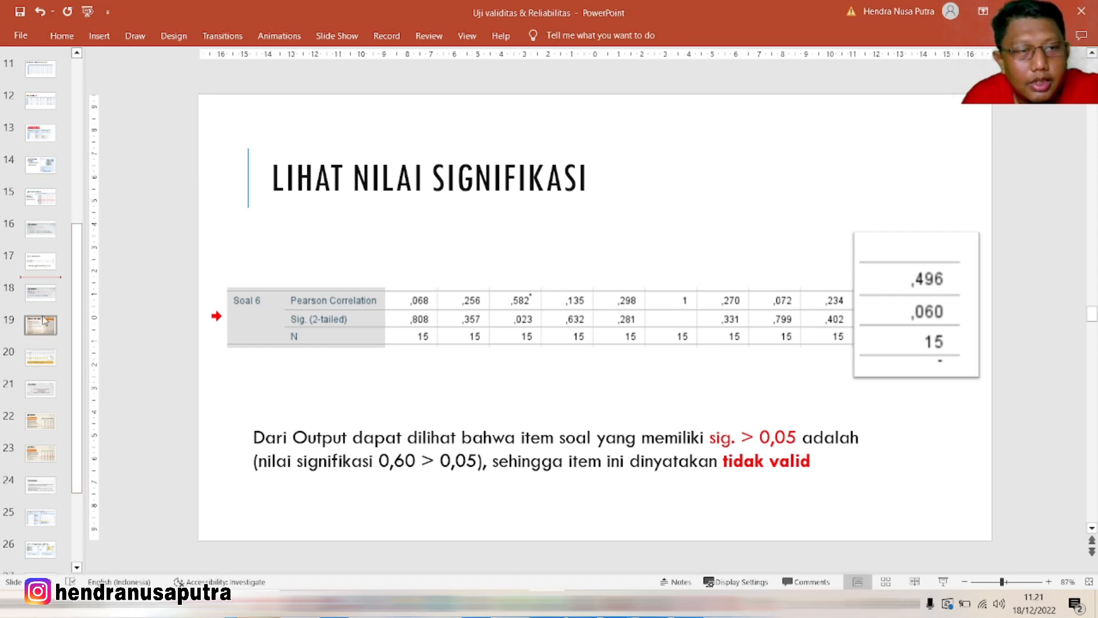
click(45, 292)
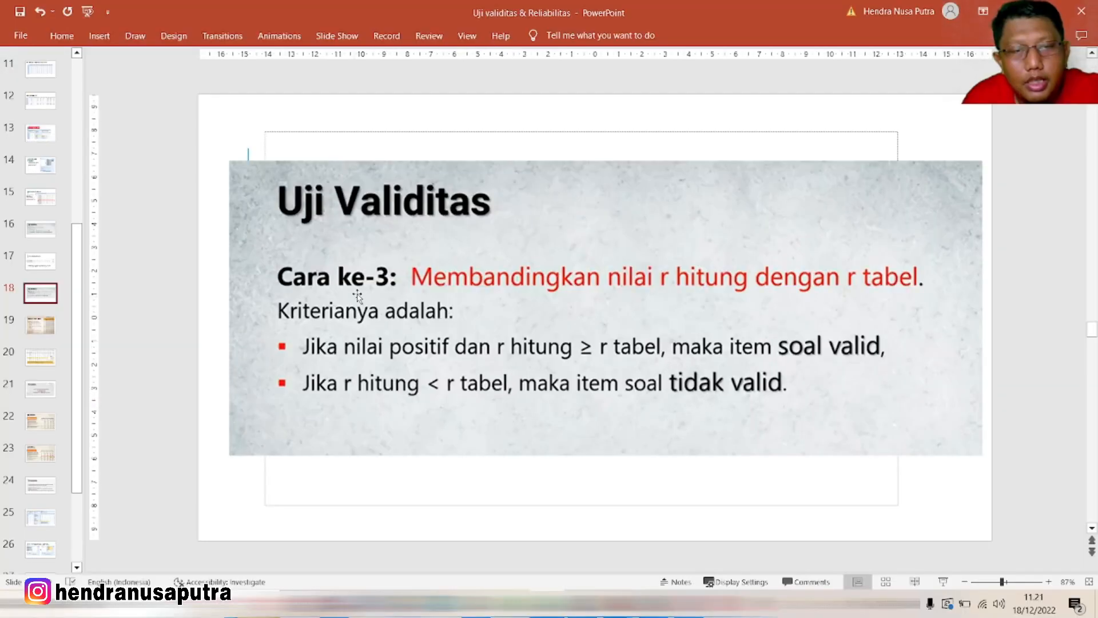
key(alt+Tab)
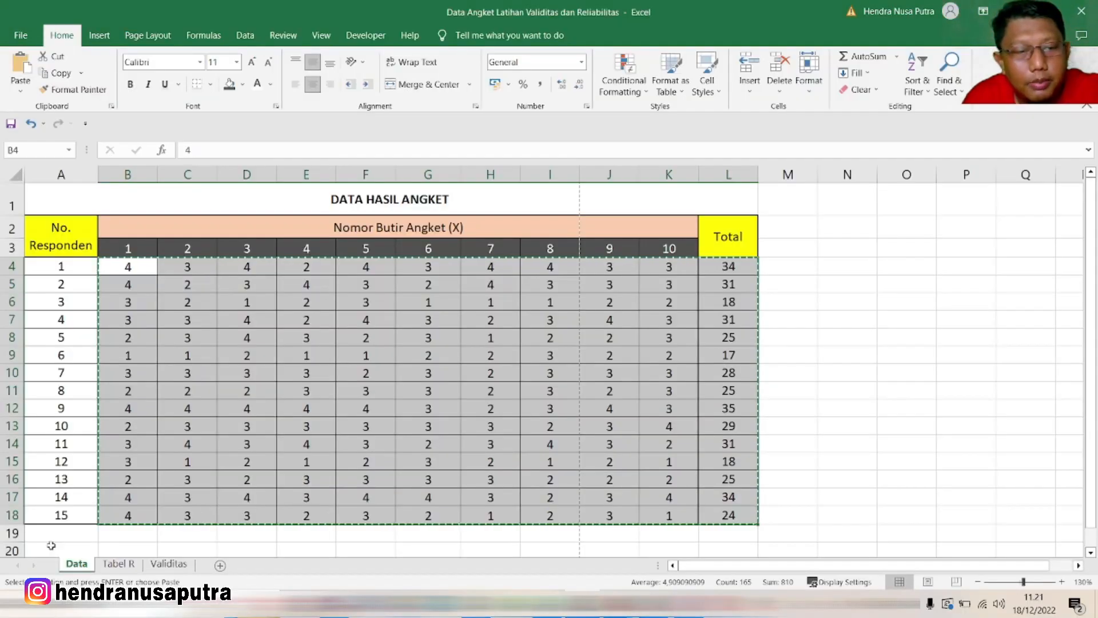
click(109, 565)
click(454, 368)
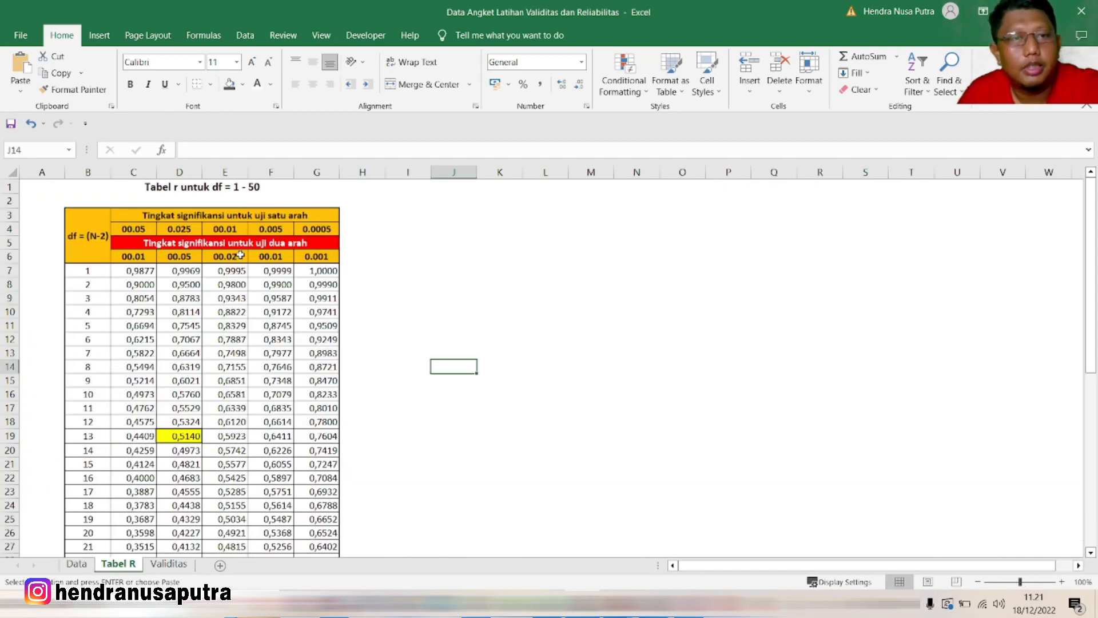
Examine the r table's df = (N-2) column from its first to last row, along with the significance-level headings.
scroll(183, 270, down, 2)
scroll(183, 270, up, 4)
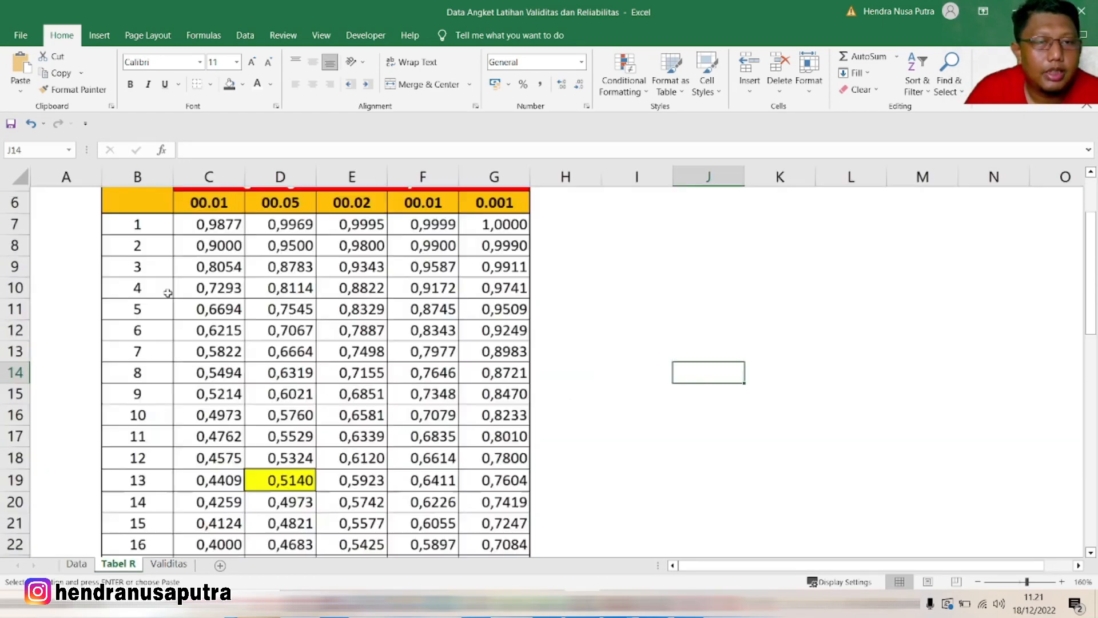
scroll(182, 270, up, 2)
scroll(255, 306, down, 8)
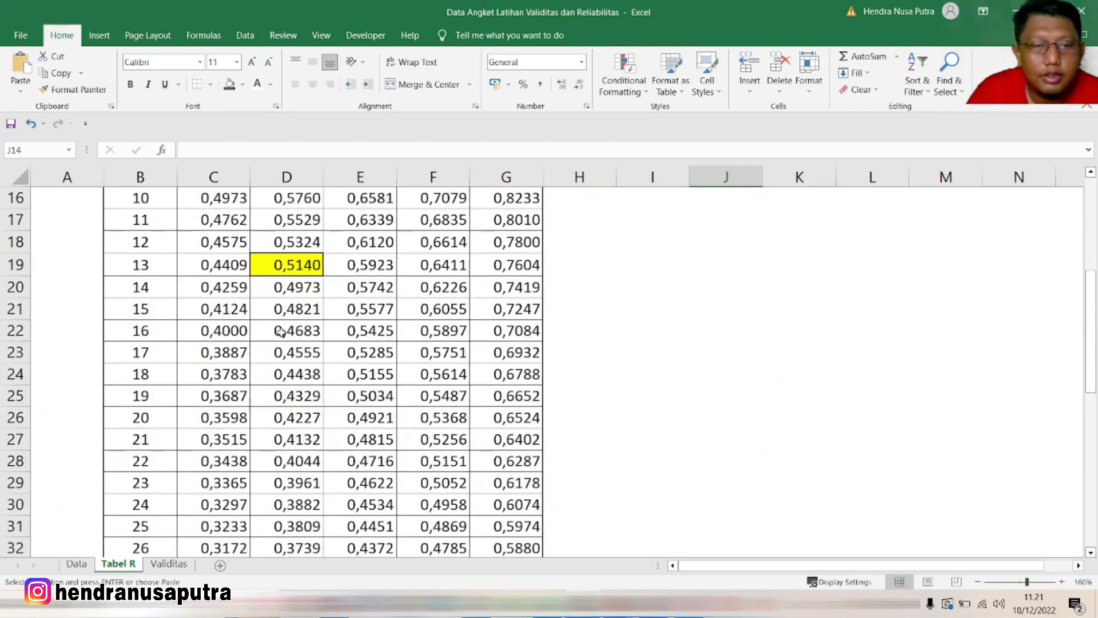
scroll(261, 369, down, 4)
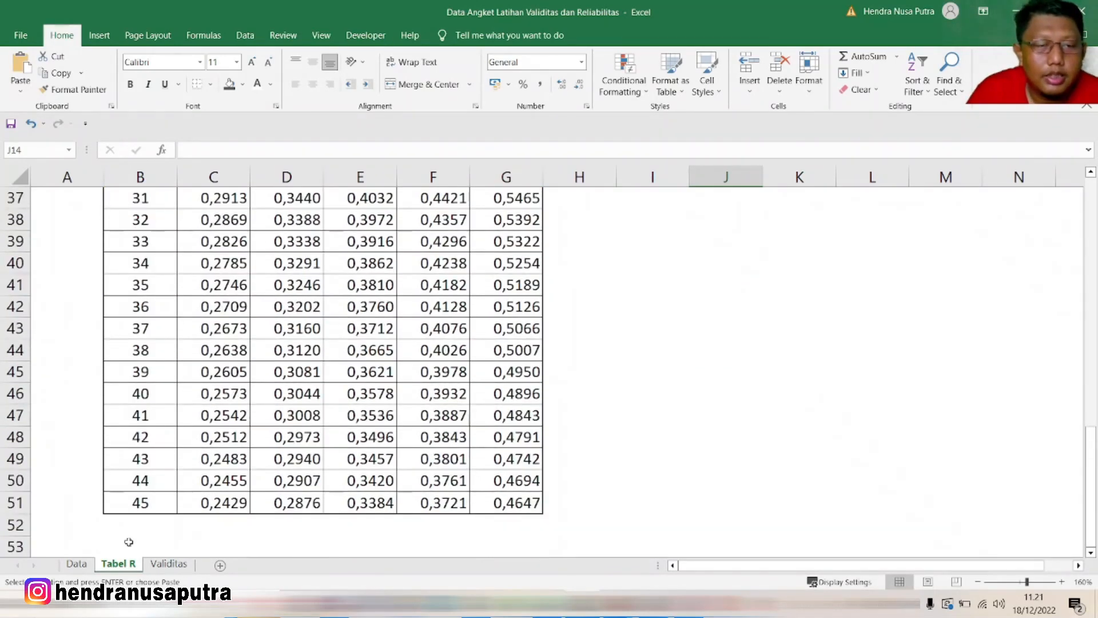
click(147, 510)
scroll(120, 302, up, 12)
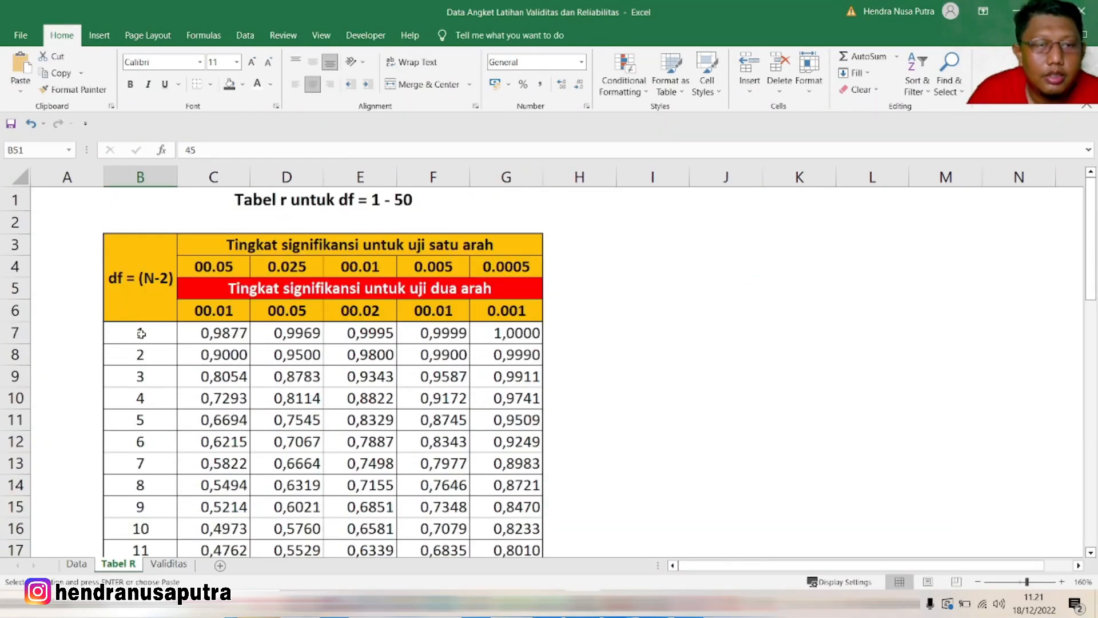
drag(141, 334, 141, 488)
scroll(145, 486, down, 6)
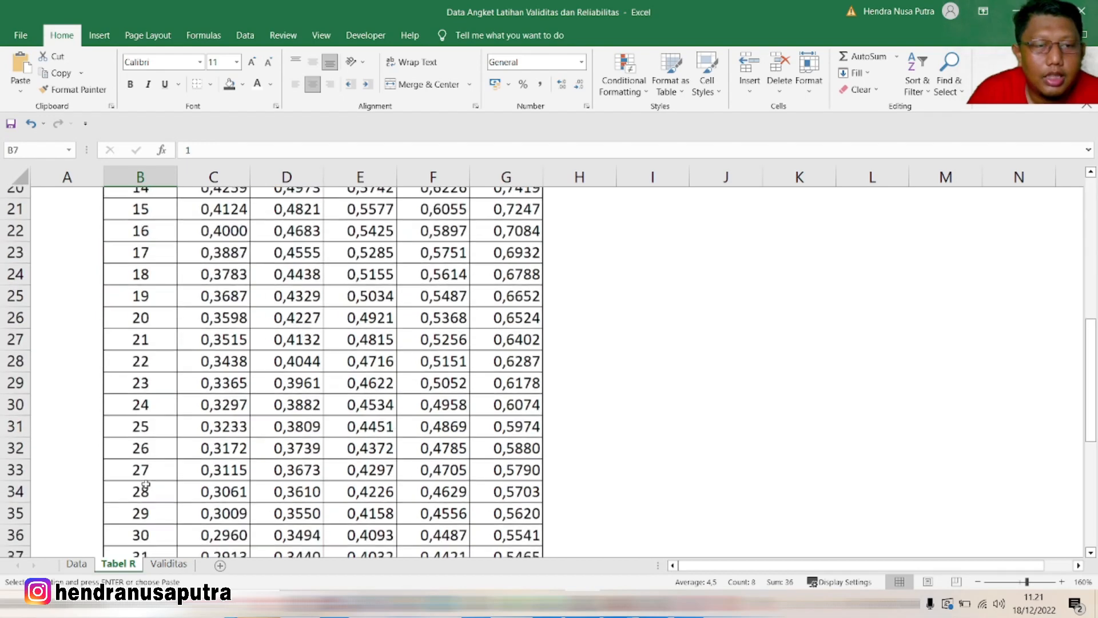
scroll(146, 485, down, 4)
scroll(150, 457, up, 10)
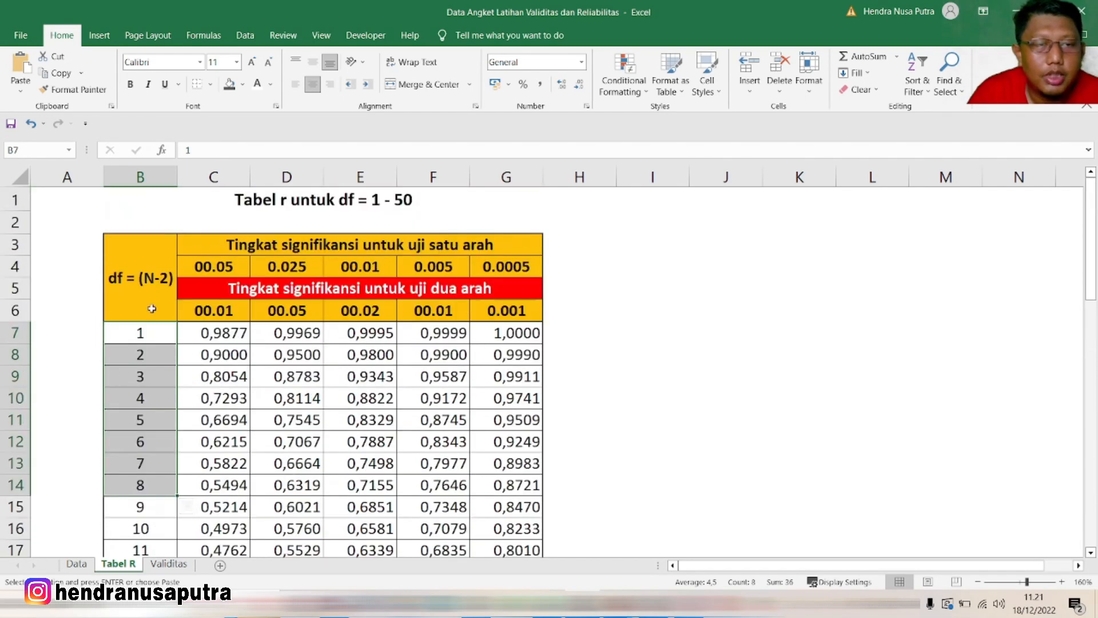
click(127, 275)
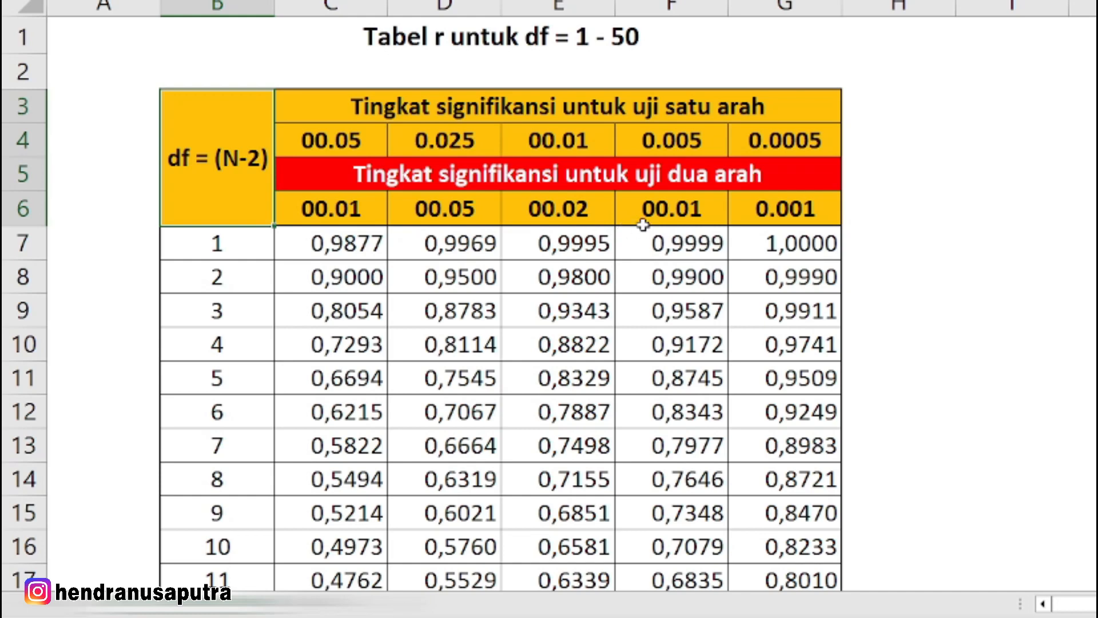
Highlight the df 13 cell in the r table with an orange fill.
scroll(643, 224, down, 1)
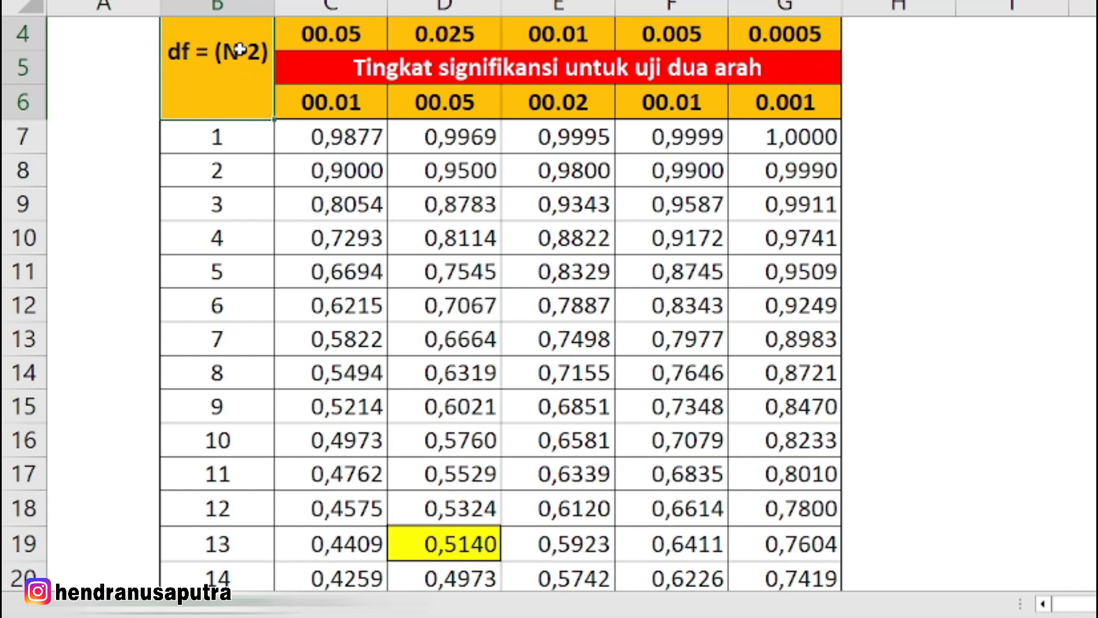
click(222, 547)
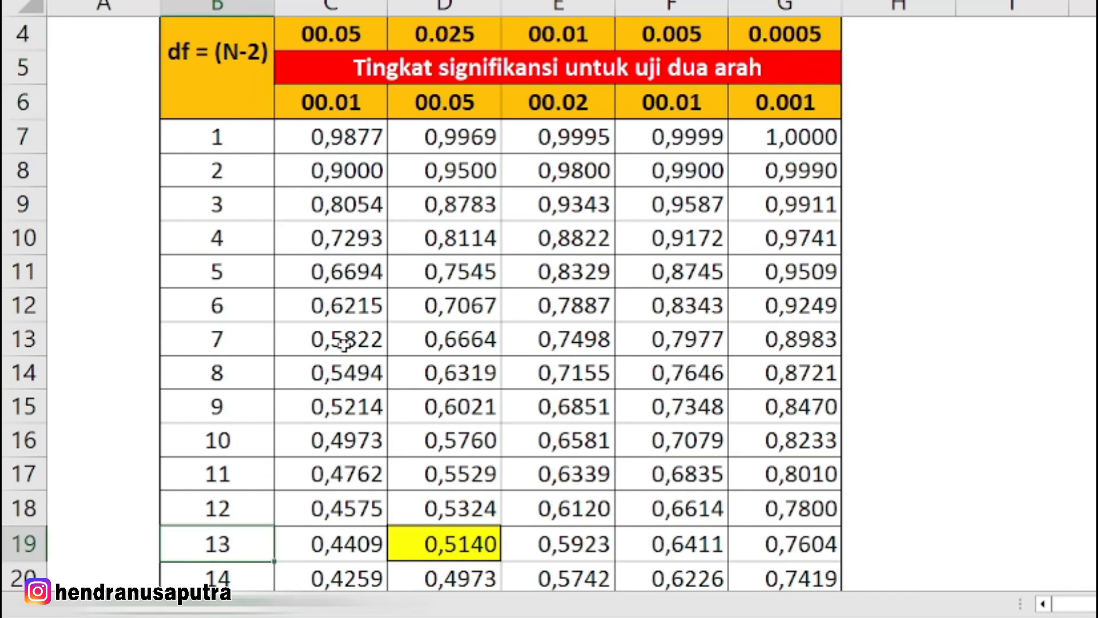
click(371, 1)
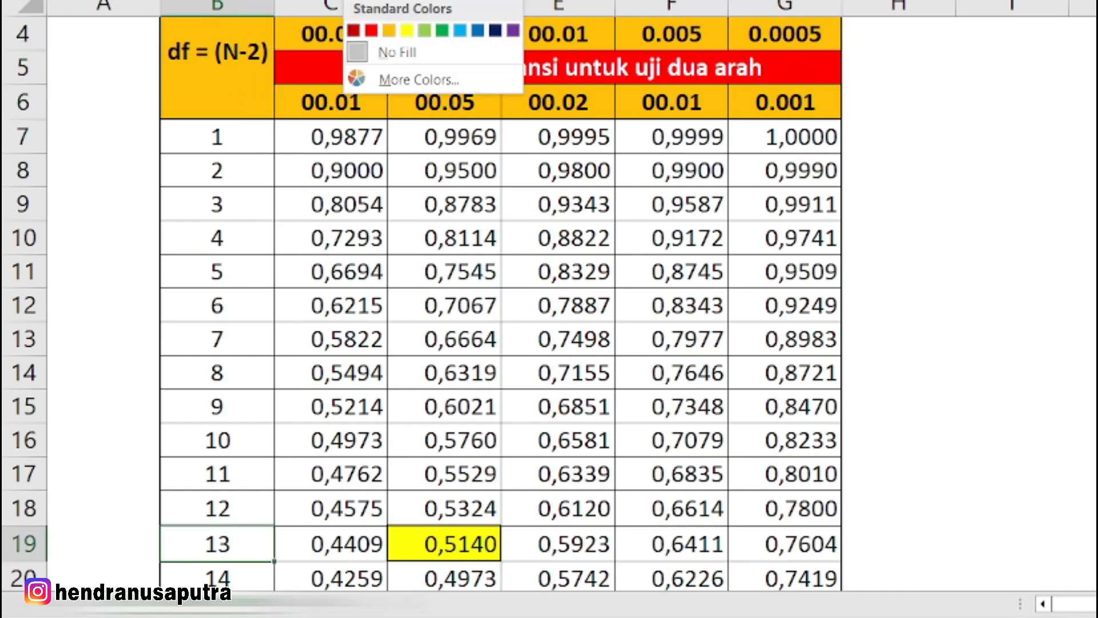
click(442, 1)
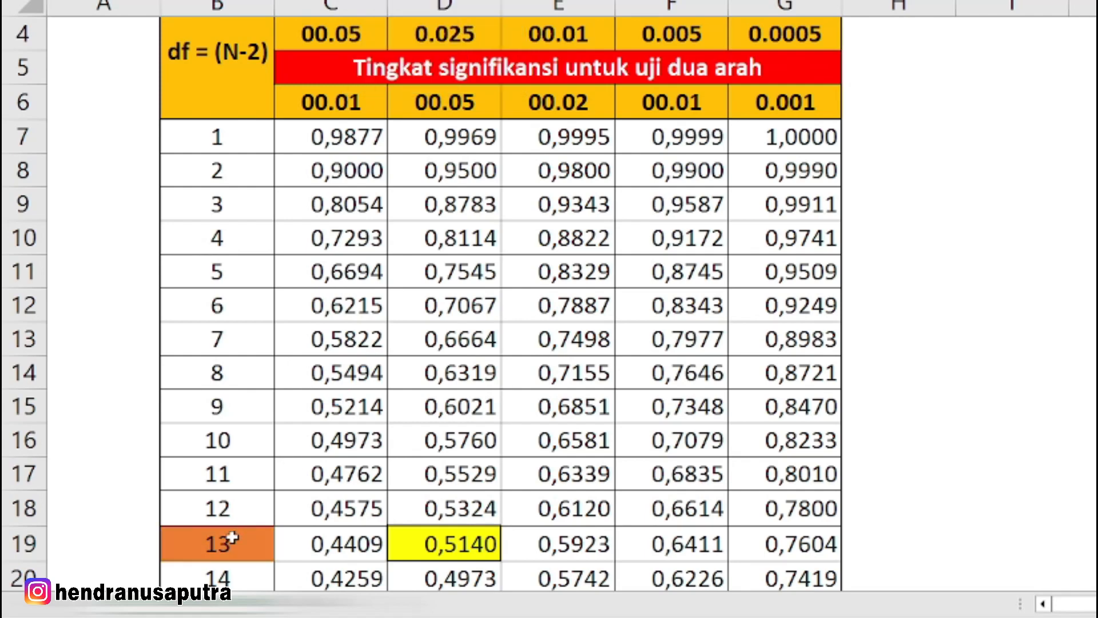
click(232, 538)
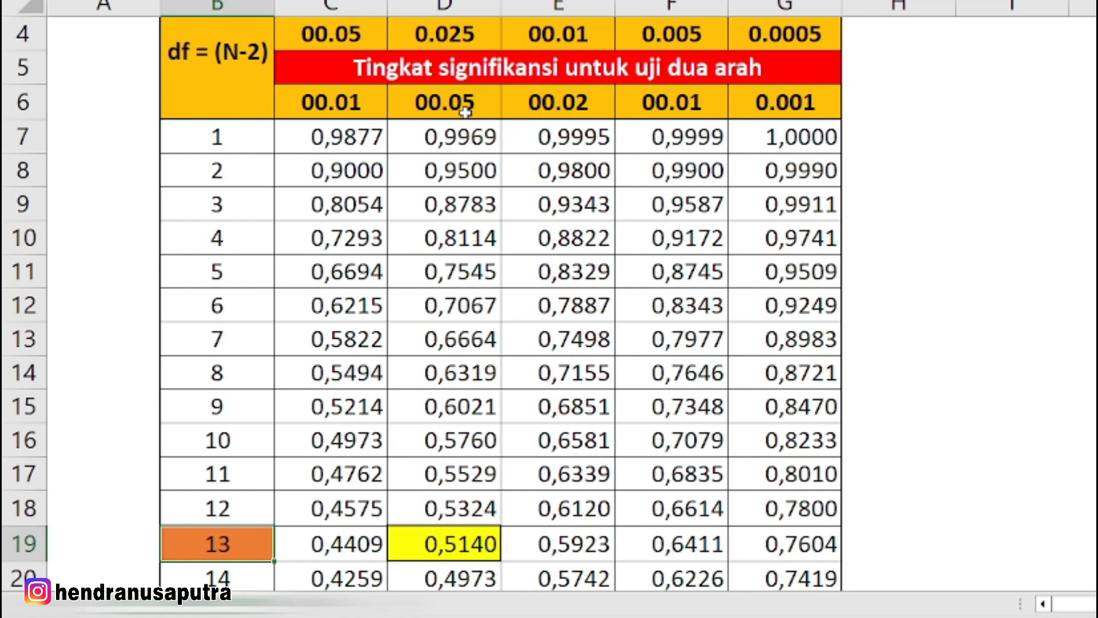
Locate the r table value for df 13 in the two-tailed 00.05 significance column.
drag(464, 109, 450, 543)
click(441, 548)
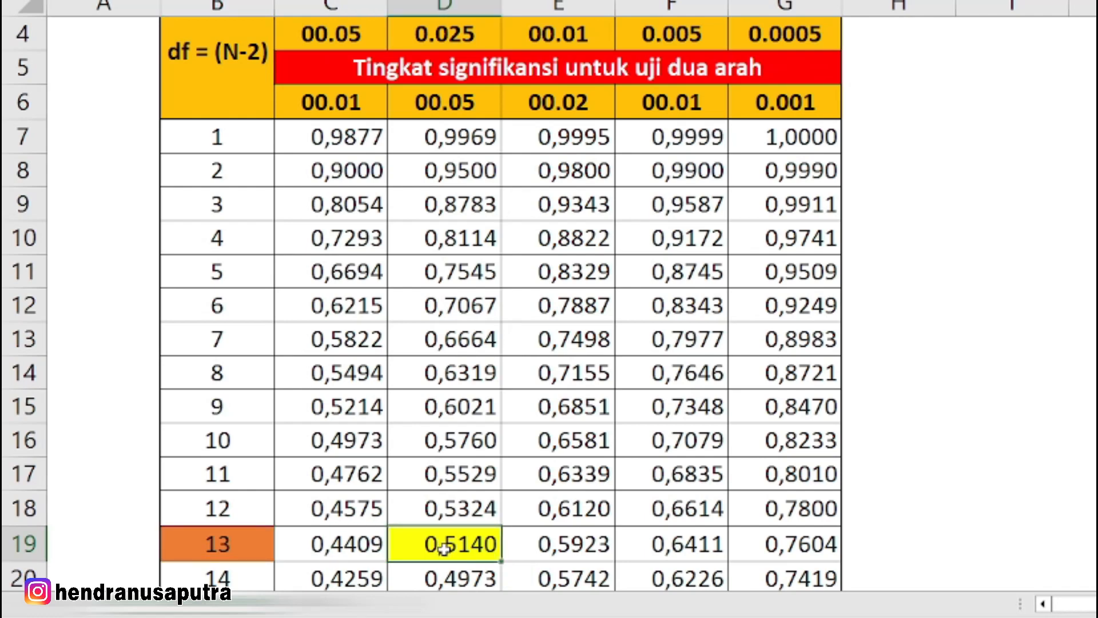
scroll(503, 401, down, 1)
click(551, 433)
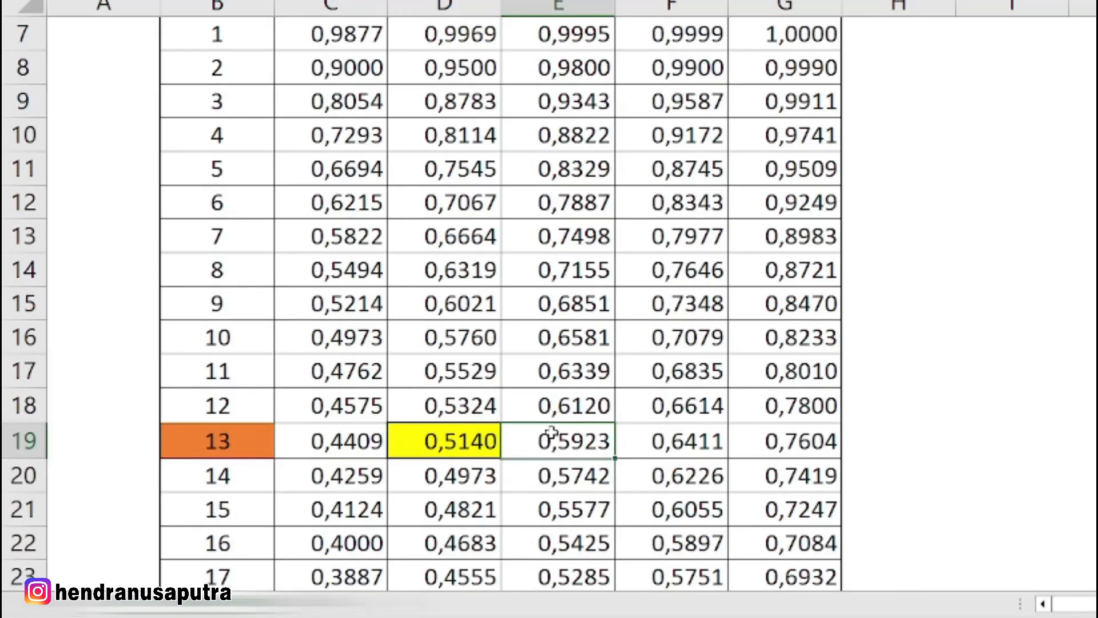
click(458, 442)
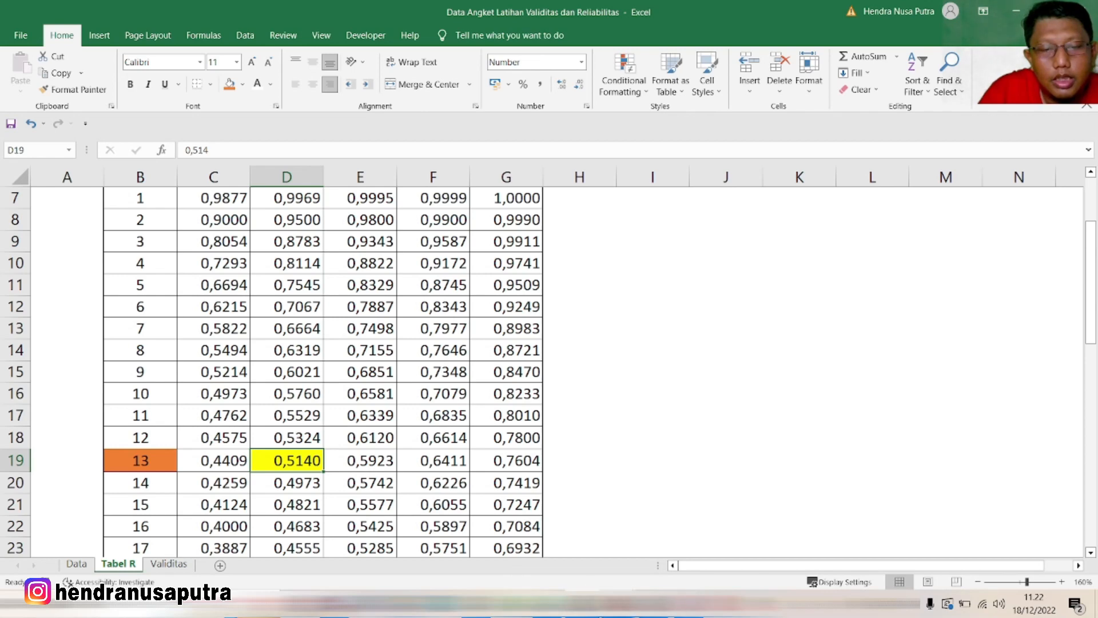
Switch to PowerPoint and read slide 19 on finding the r table value and slide 20 on comparing it with the output.
key(alt+Tab)
click(56, 331)
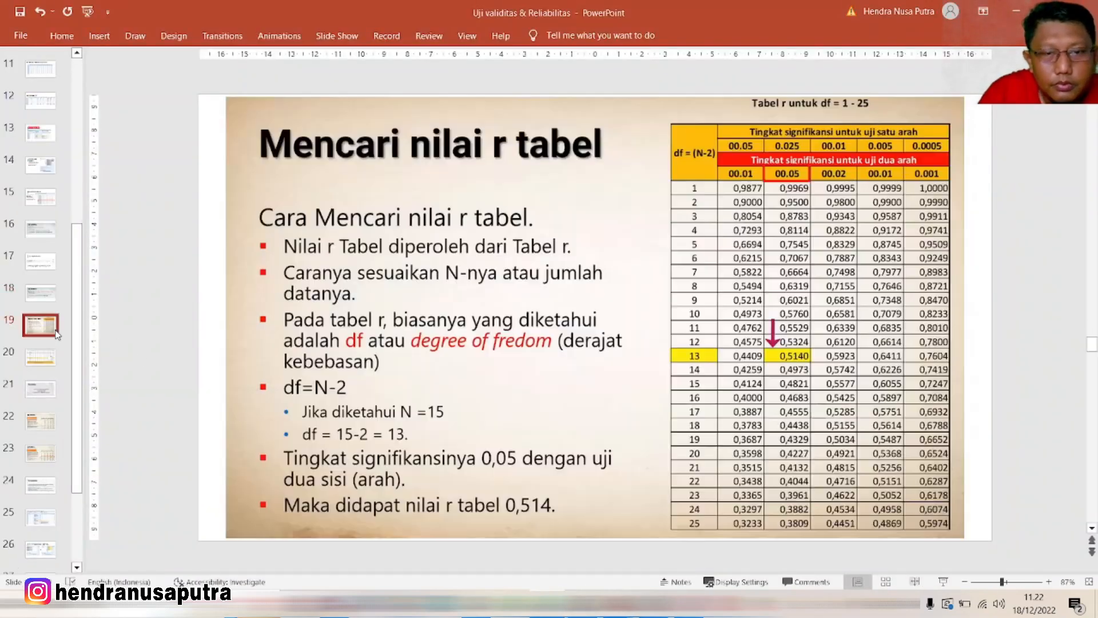
click(52, 361)
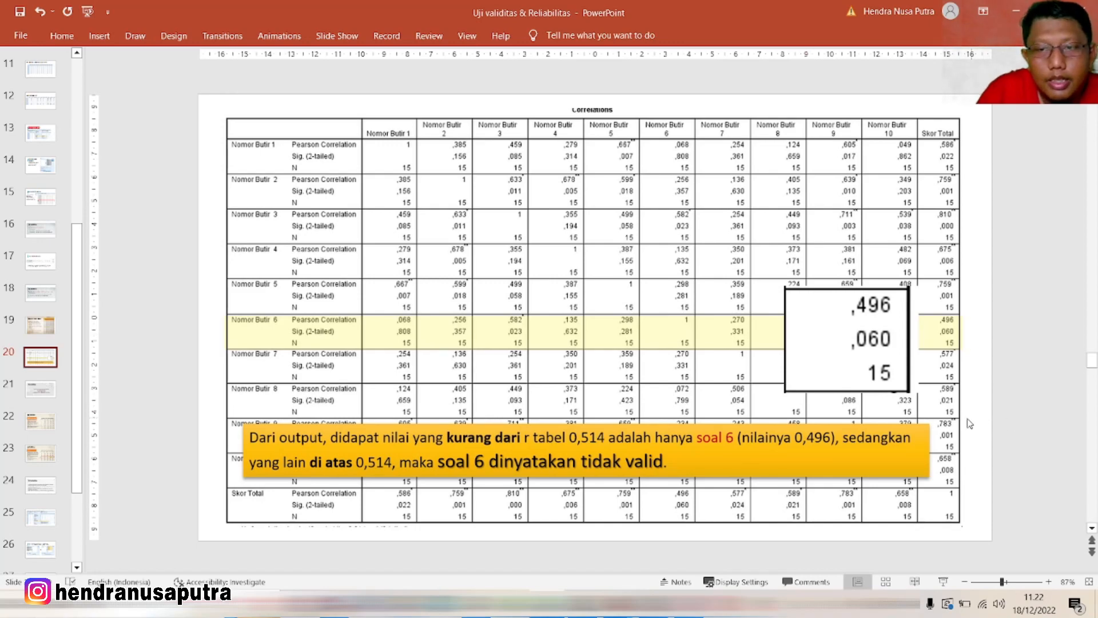
key(shift+F5)
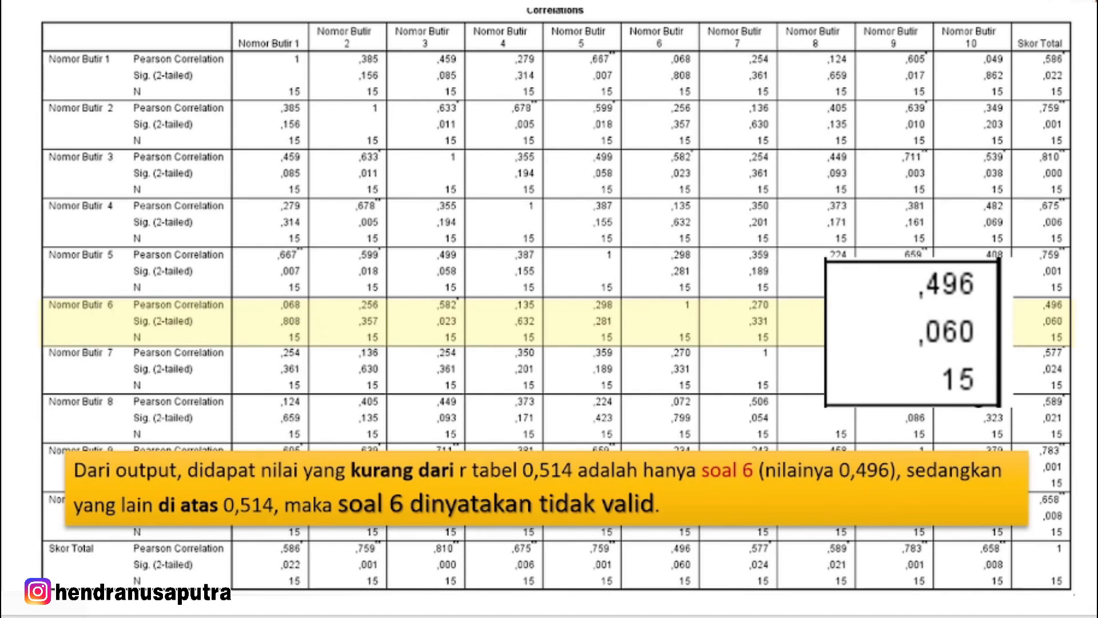
Compare Soal 6's Pearson correlation with Skor Total in the SPSS output against the highlighted df 13 value in the Excel r table.
mouse_move(594, 616)
click(687, 581)
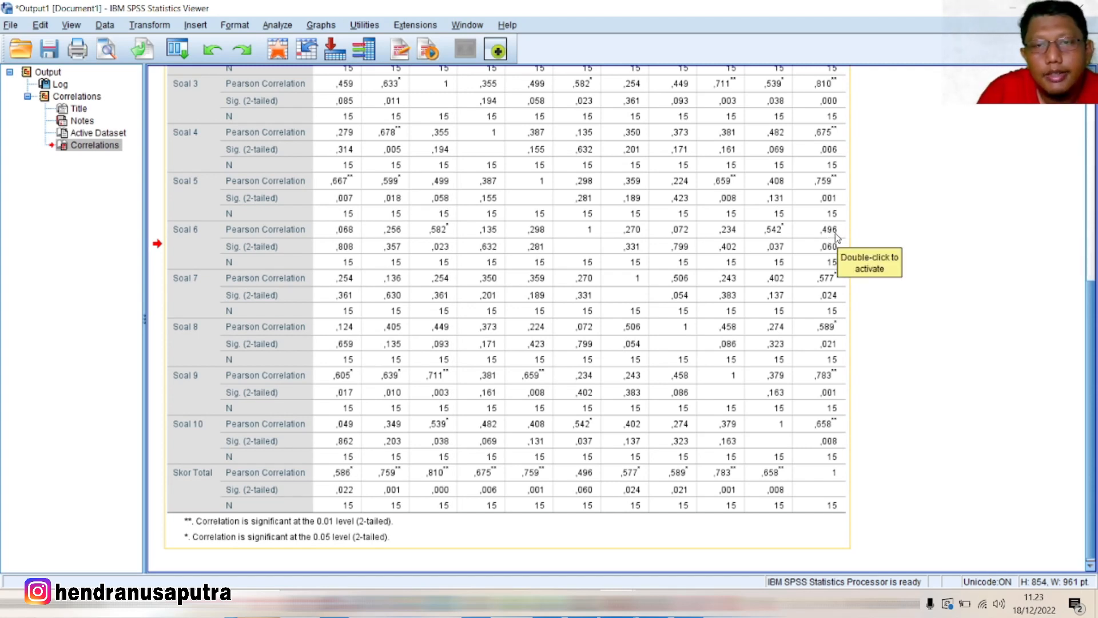
click(582, 604)
click(263, 461)
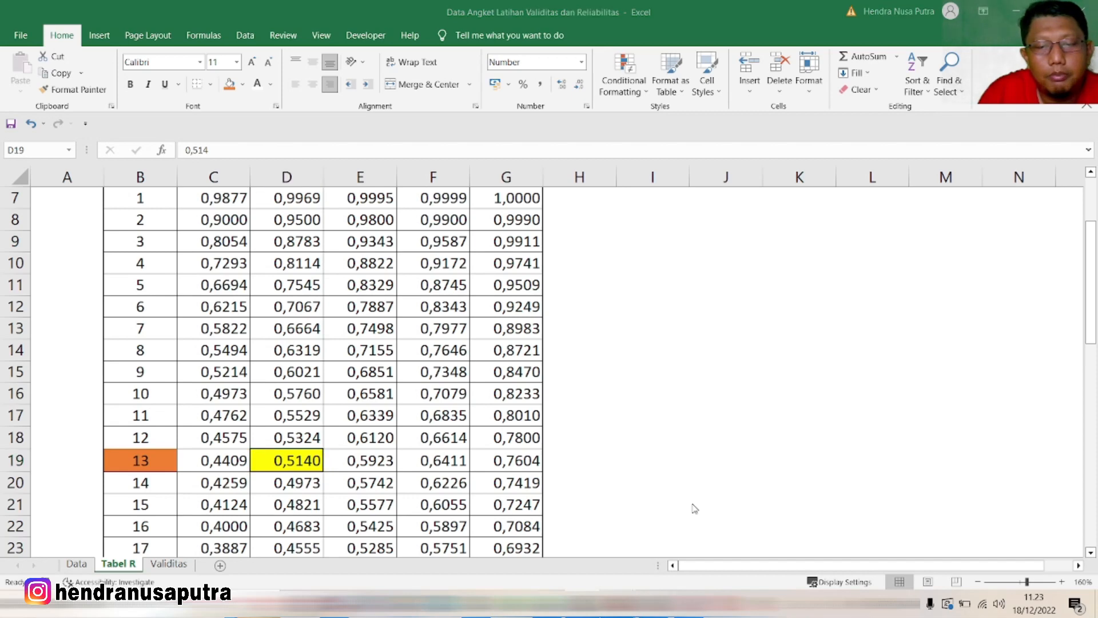
mouse_move(634, 572)
click(690, 550)
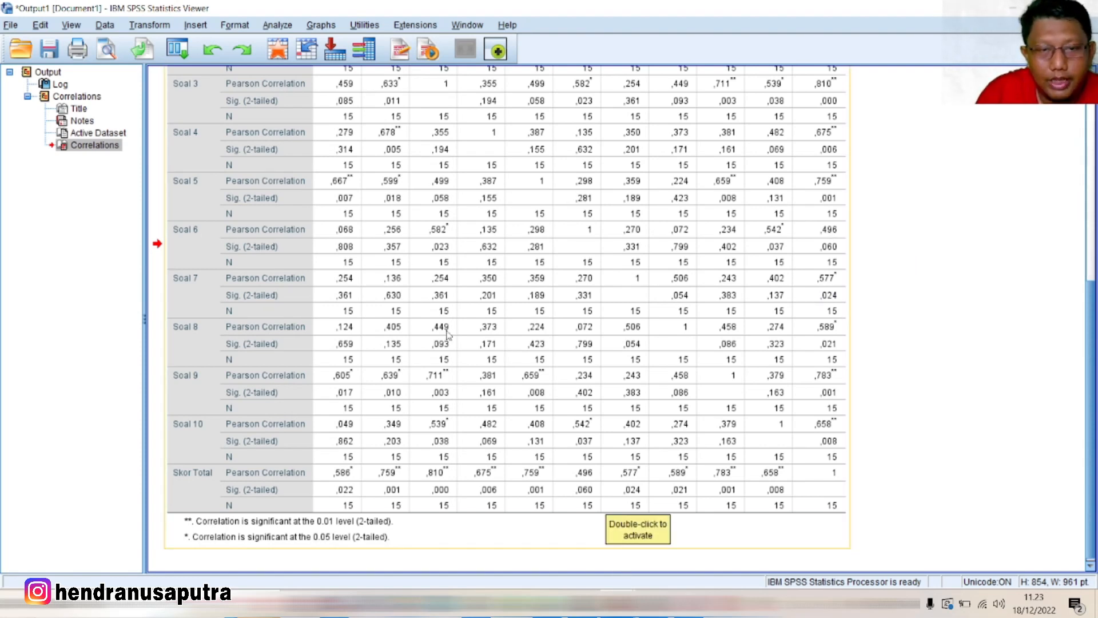
Return to PowerPoint and show slide 21 with the conclusion drawn from the three validity criteria.
click(547, 602)
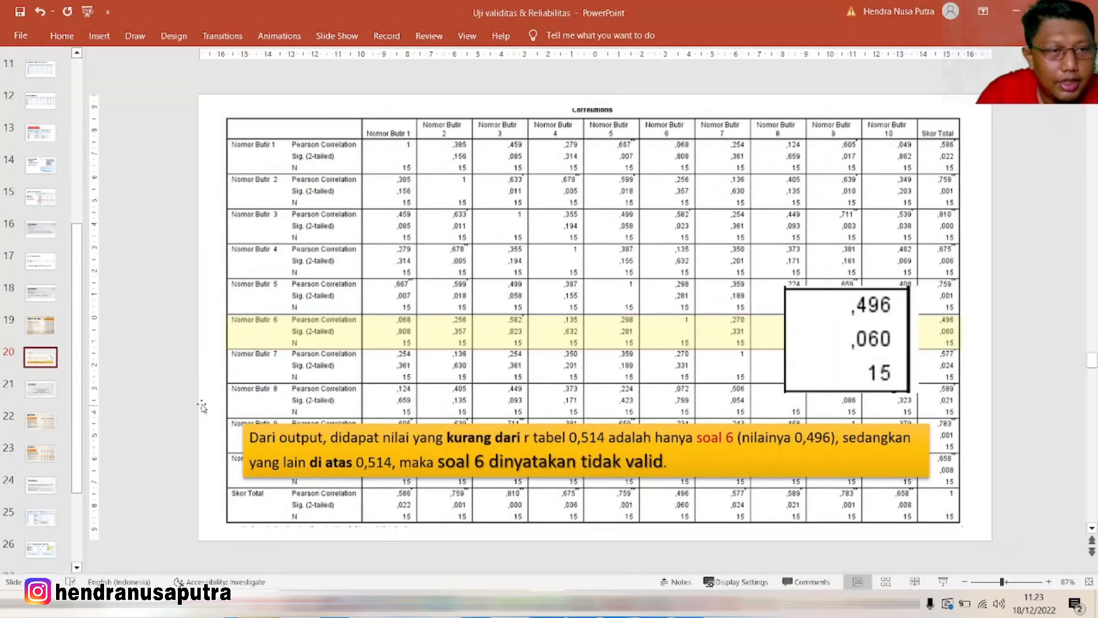
click(44, 402)
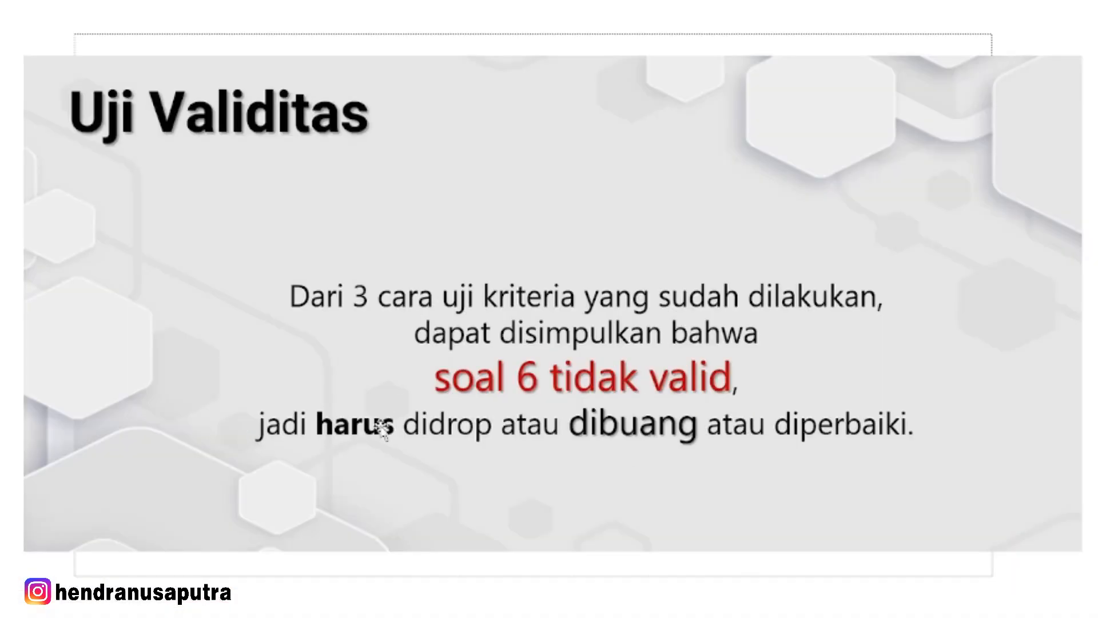